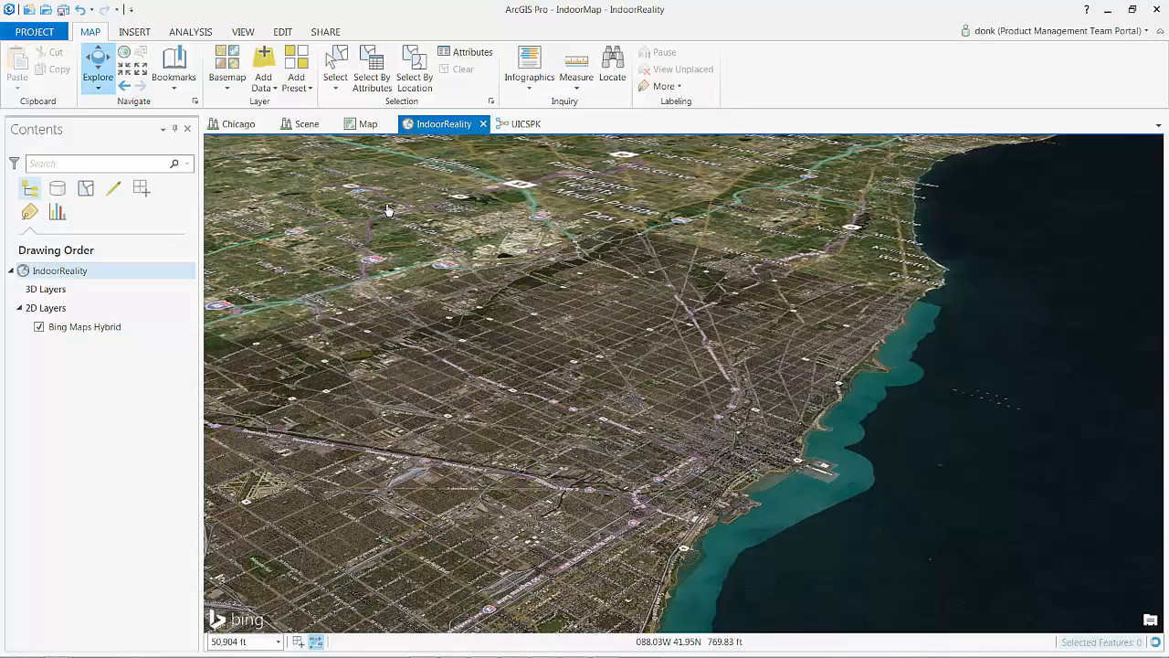
- Add the IfcBuildingElementProxy, IfcDoor, IfcSlab, IfcSpace, IfcWallStandardCase and IfcWindow surface feature classes from UIC_final2.gdb to the IndoorReality scene
{"action": "double_click", "coordinate": [453, 229]}
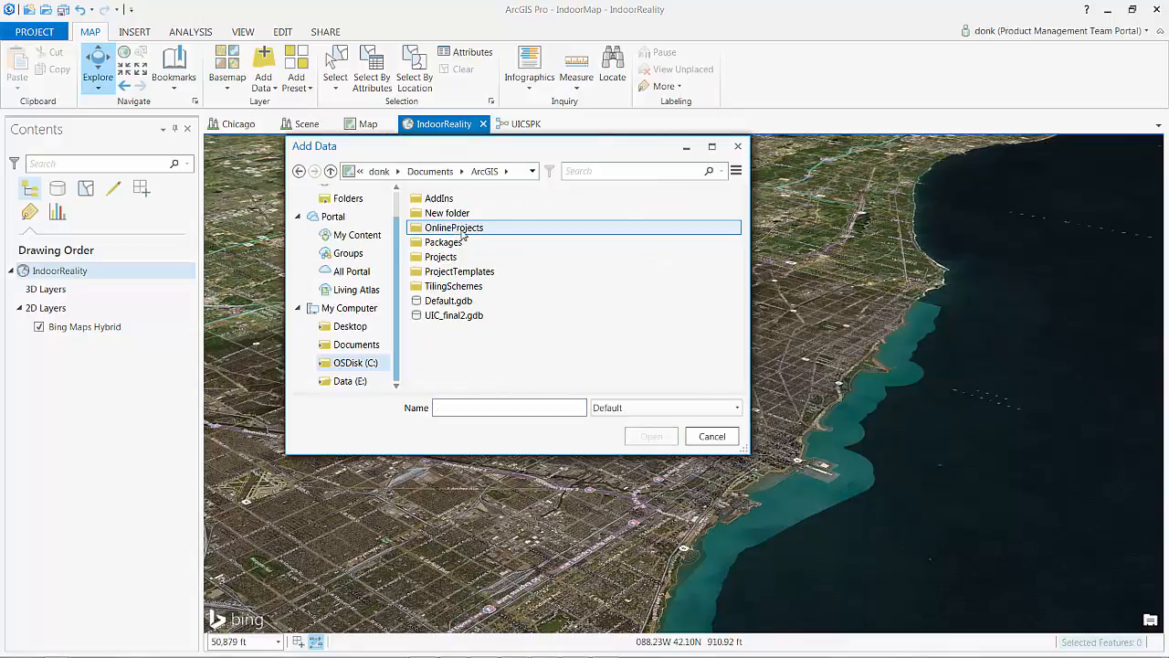
{"action": "double_click", "coordinate": [450, 316]}
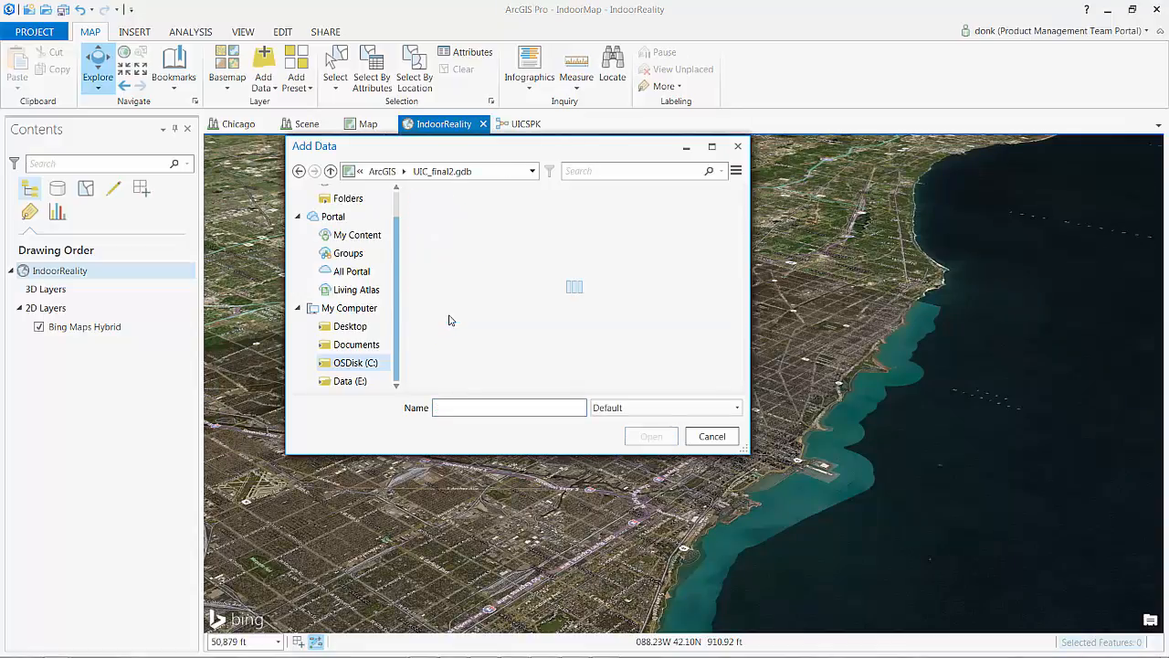
{"action": "left_click", "coordinate": [441, 230]}
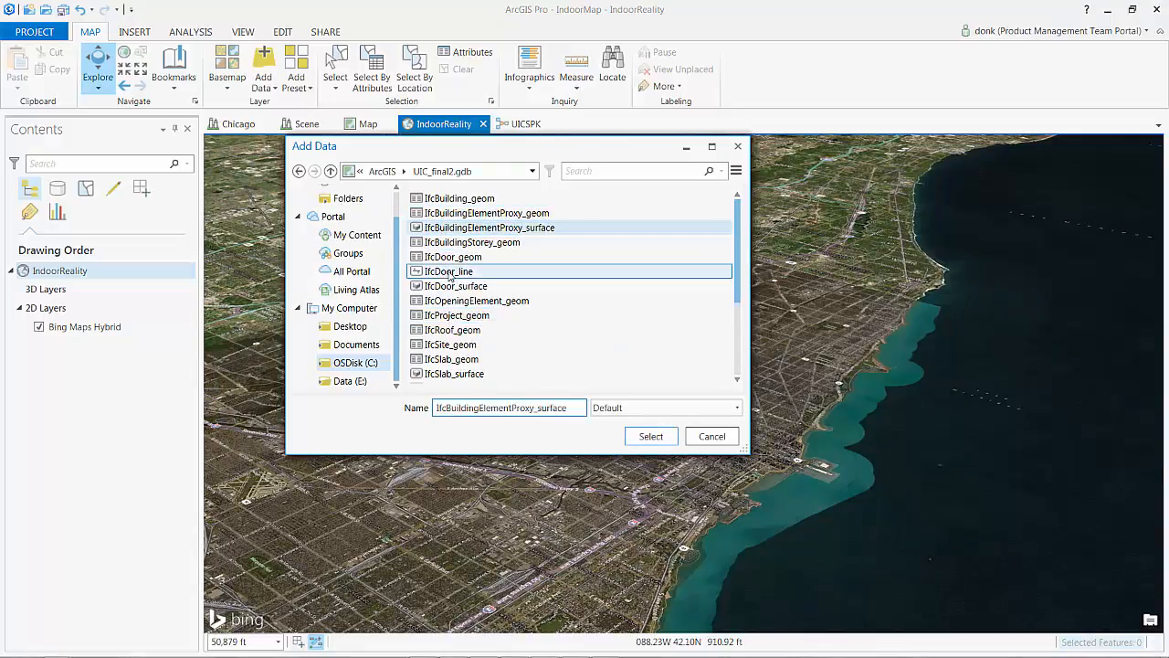
{"action": "left_click", "coordinate": [448, 287], "text": "ctrl"}
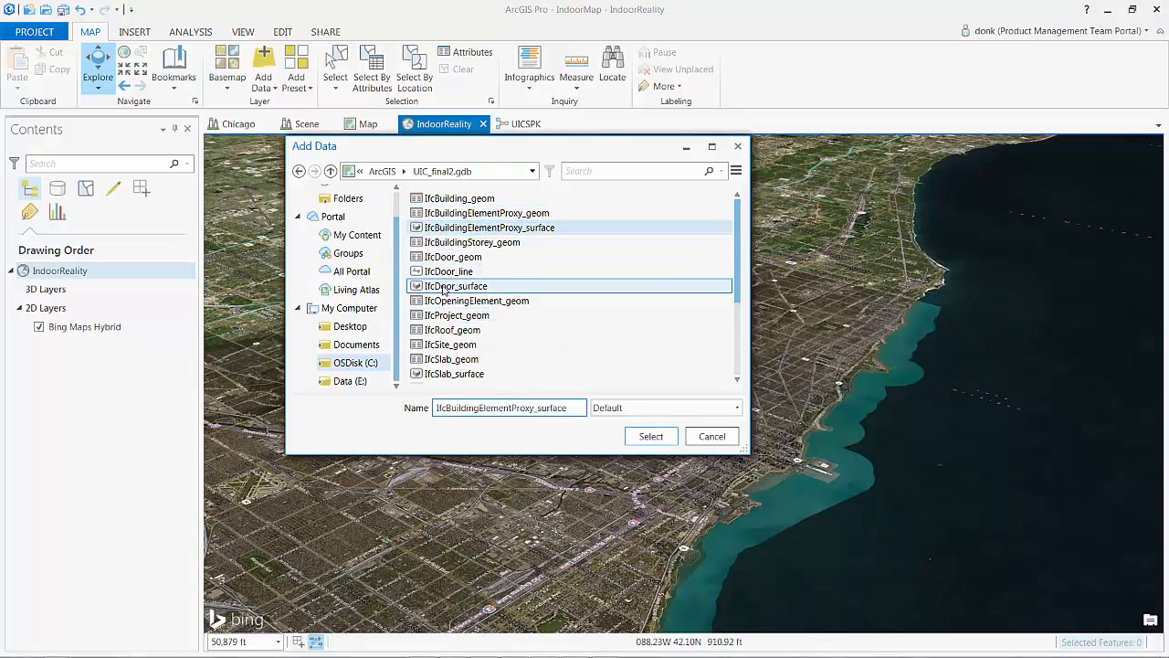
{"action": "left_click", "coordinate": [454, 374], "text": "ctrl"}
{"action": "left_click_drag", "start_coordinate": [737, 253], "coordinate": [736, 313]}
{"action": "left_click", "coordinate": [488, 301], "text": "ctrl"}
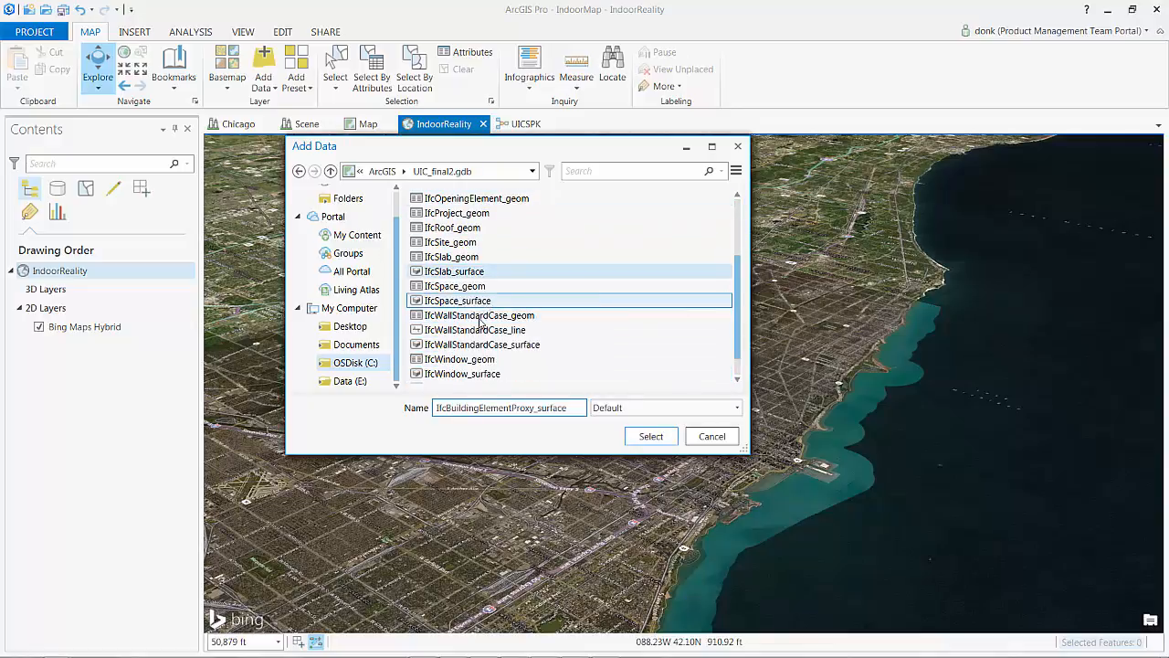
{"action": "left_click", "coordinate": [463, 344], "text": "ctrl"}
{"action": "left_click", "coordinate": [503, 374], "text": "ctrl"}
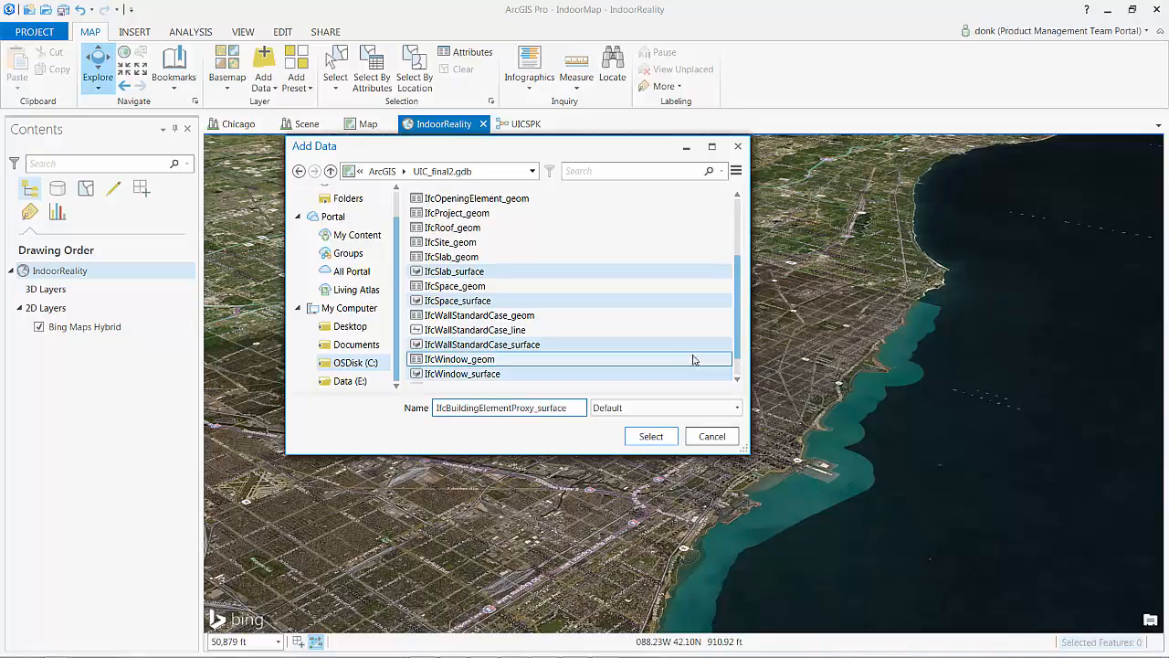
{"action": "left_click_drag", "start_coordinate": [736, 315], "coordinate": [736, 354]}
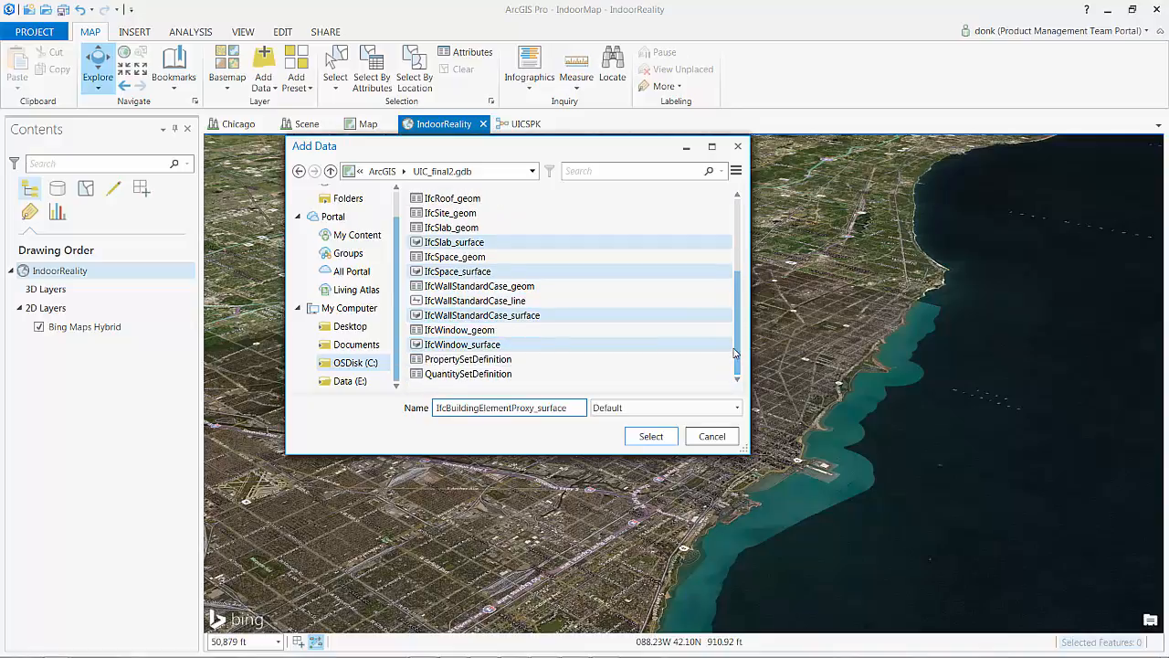
{"action": "left_click", "coordinate": [653, 435]}
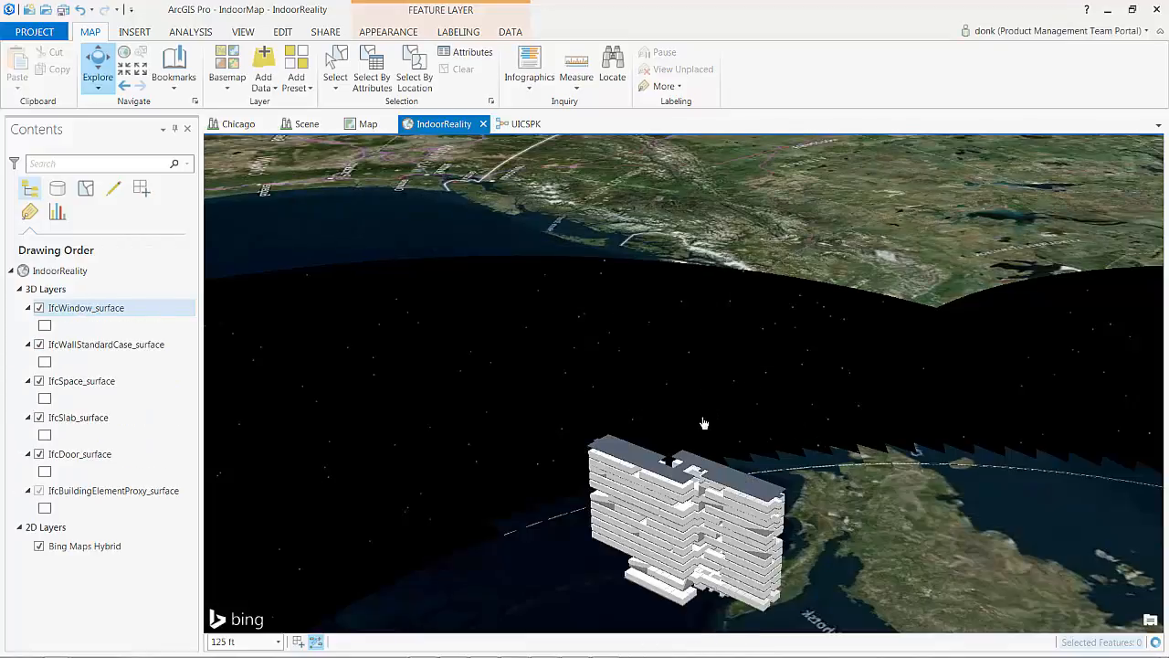
- Examine the terrain around the imported building from several distances and angles to judge where the model sits on the globe
{"action": "scroll", "coordinate": [704, 423], "scroll_direction": "down", "scroll_amount": 5}
{"action": "scroll", "coordinate": [703, 423], "scroll_direction": "down", "scroll_amount": 3}
{"action": "scroll", "coordinate": [704, 426], "scroll_direction": "up", "scroll_amount": 3}
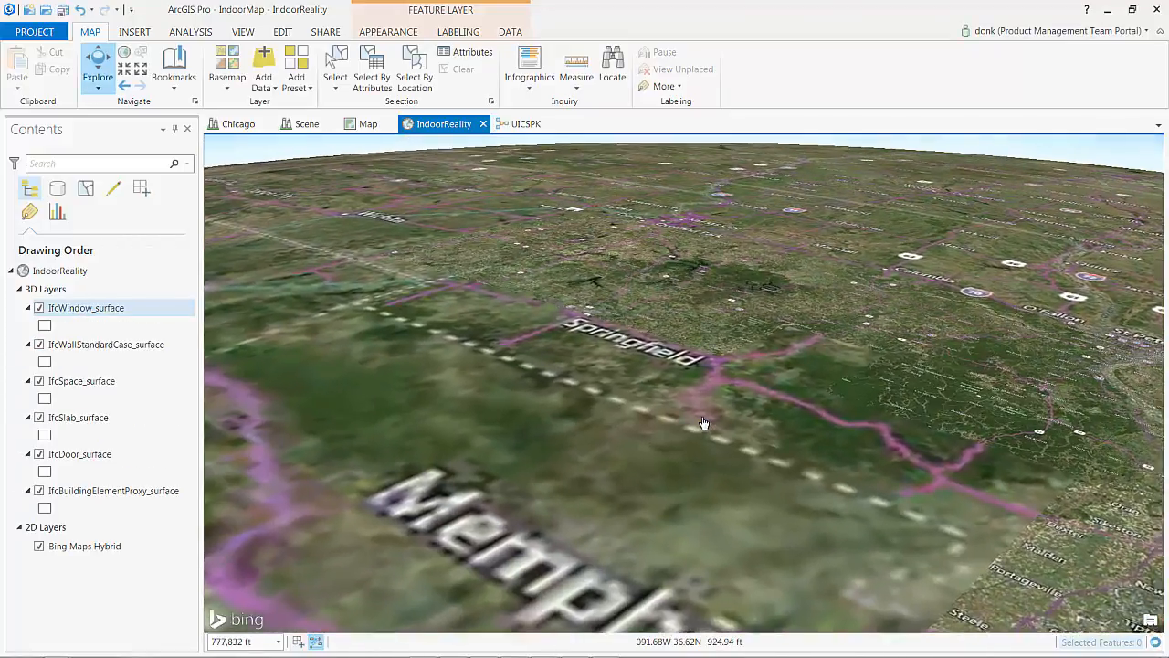
{"action": "scroll", "coordinate": [704, 425], "scroll_direction": "up", "scroll_amount": 2}
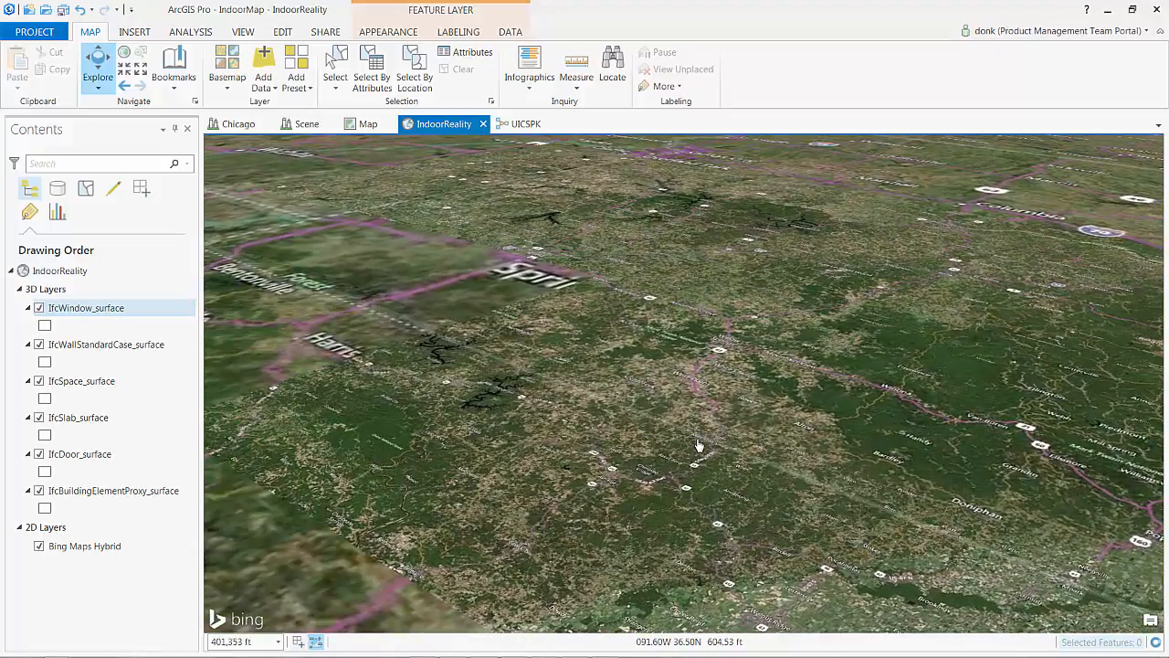
{"action": "scroll", "coordinate": [699, 454], "scroll_direction": "up", "scroll_amount": 2}
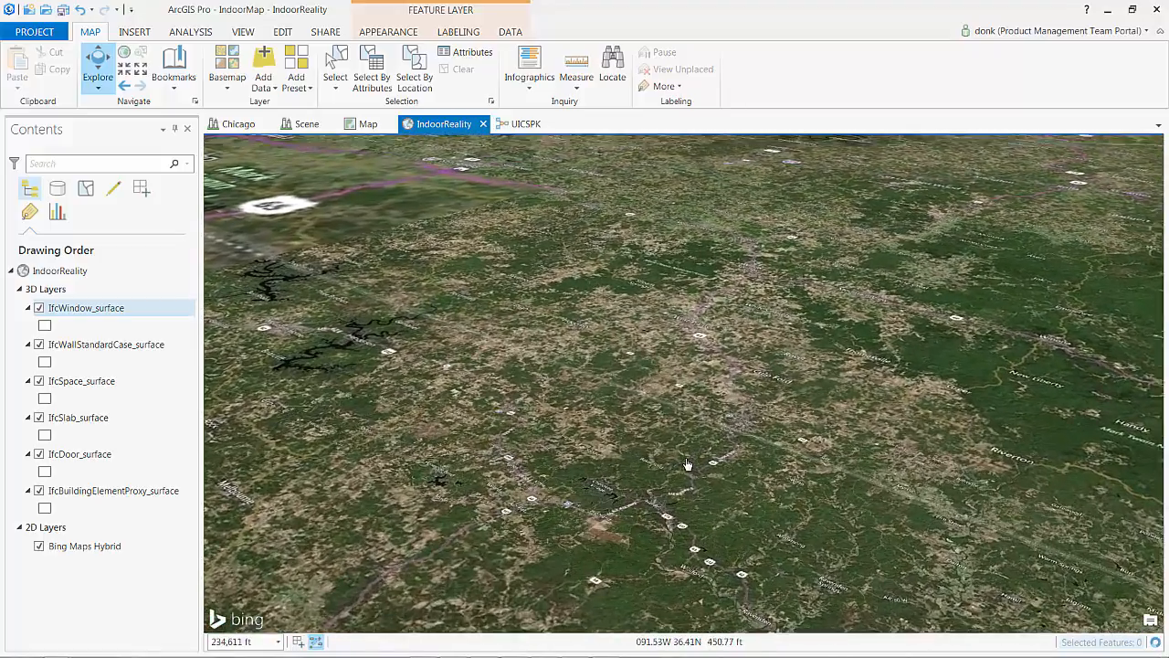
{"action": "scroll", "coordinate": [687, 464], "scroll_direction": "up", "scroll_amount": 2}
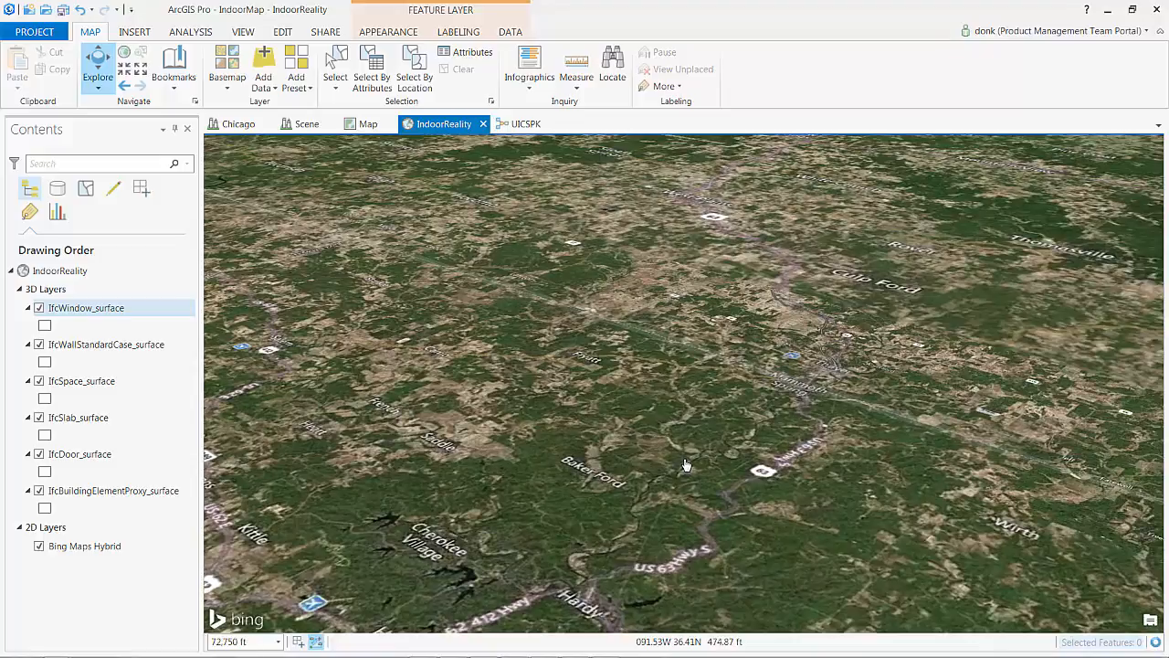
{"action": "scroll", "coordinate": [687, 464], "scroll_direction": "up", "scroll_amount": 1}
{"action": "scroll", "coordinate": [686, 465], "scroll_direction": "up", "scroll_amount": 2}
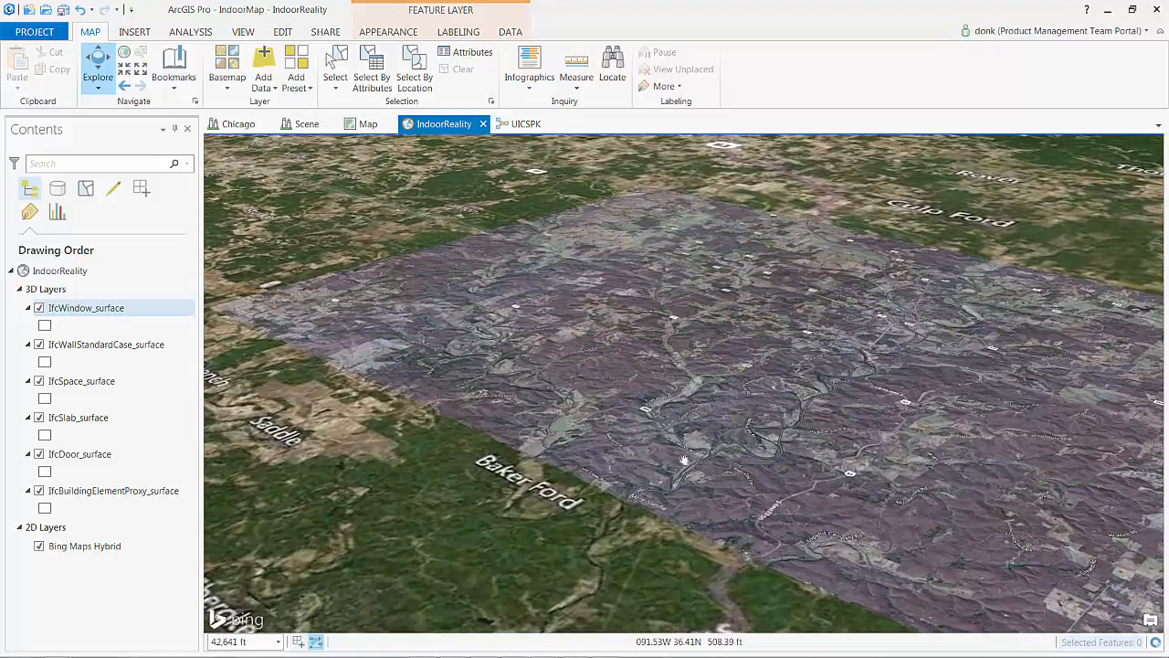
{"action": "middle_click_drag", "start_coordinate": [686, 449], "coordinate": [686, 447]}
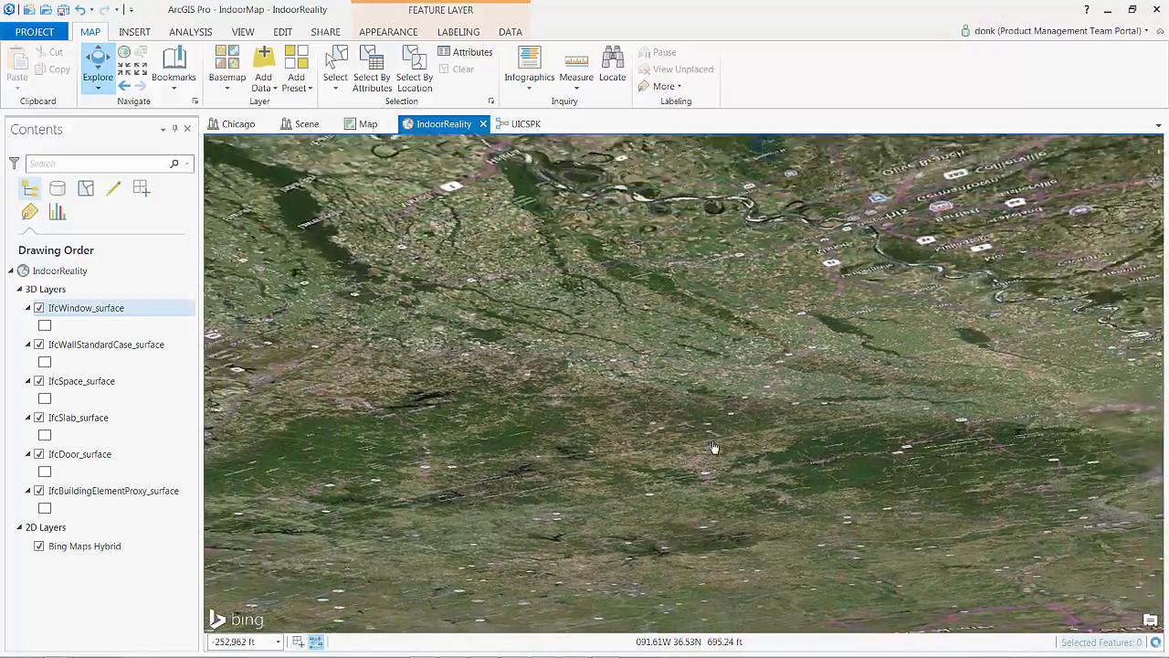
{"action": "scroll", "coordinate": [714, 448], "scroll_direction": "down", "scroll_amount": 5}
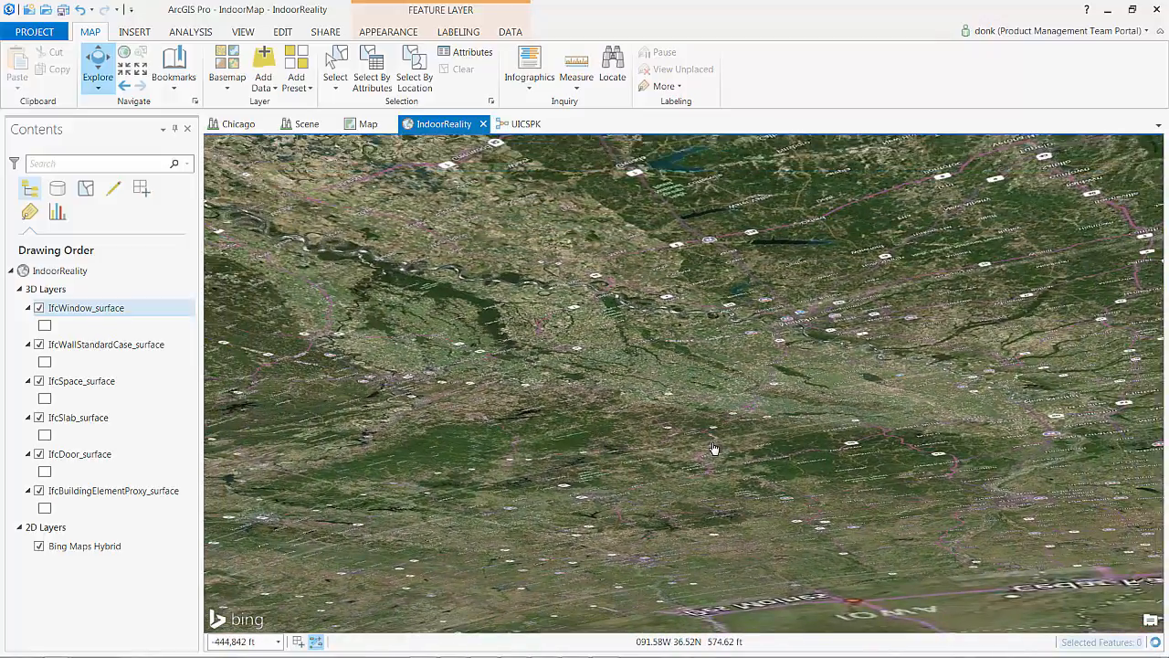
{"action": "scroll", "coordinate": [714, 448], "scroll_direction": "up", "scroll_amount": 2}
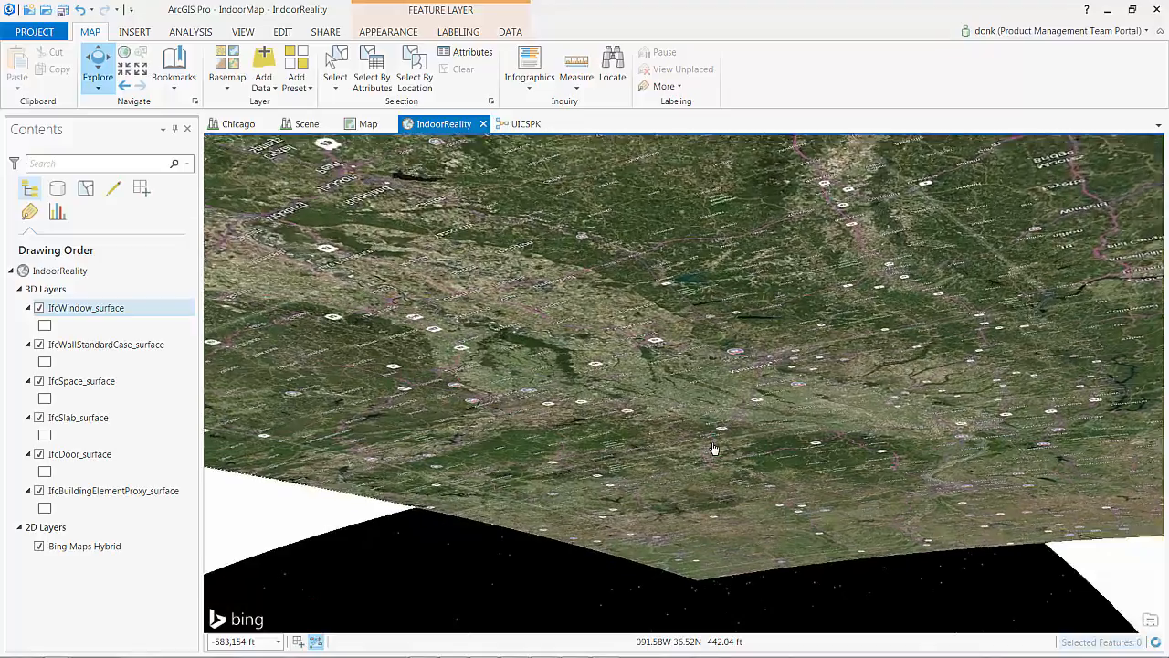
- Select the feature with OBJECTID 2 in the IfcWindow_surface attribute table, zoom the scene to it and close the table
{"action": "left_click", "coordinate": [110, 310]}
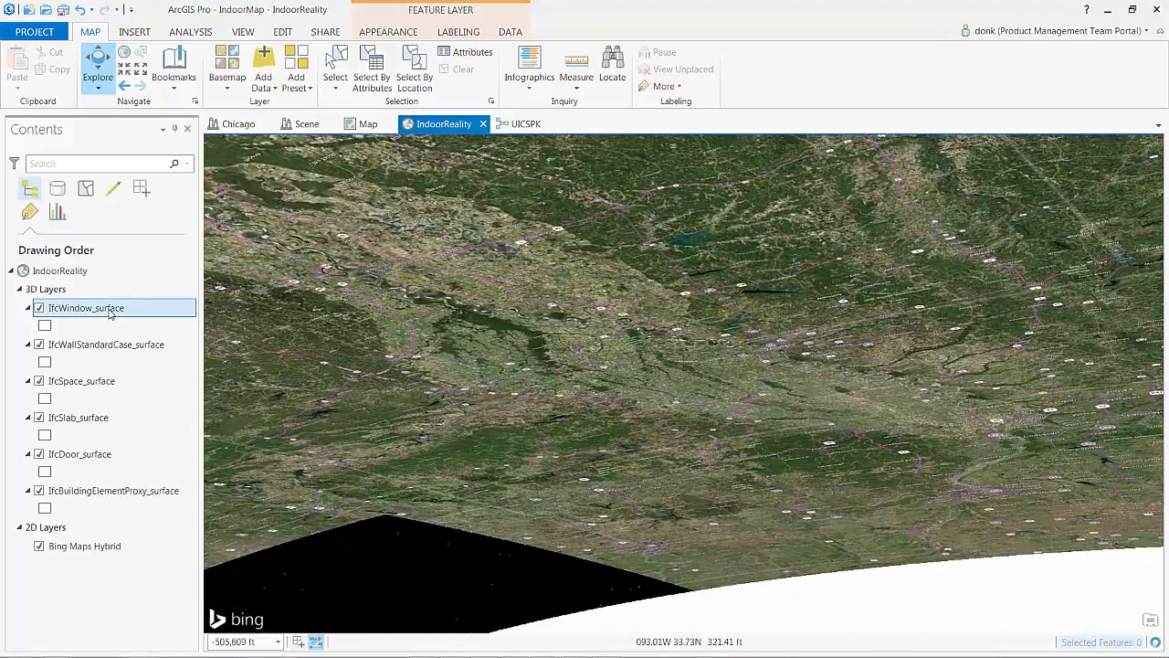
{"action": "right_click", "coordinate": [109, 310]}
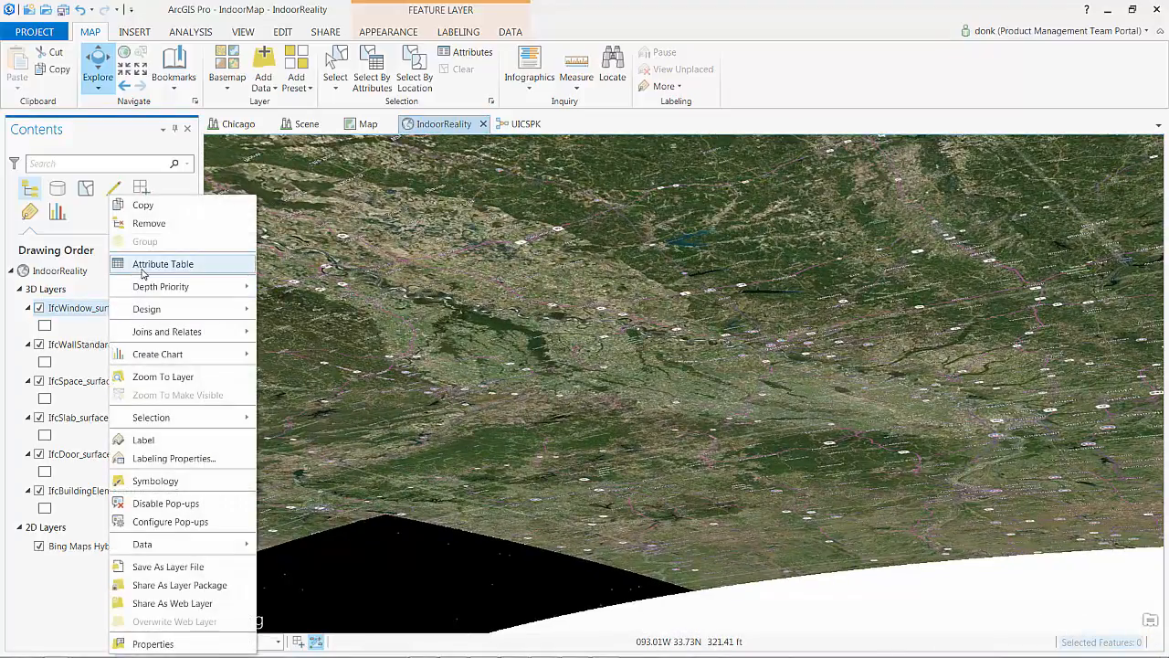
{"action": "left_click", "coordinate": [141, 267]}
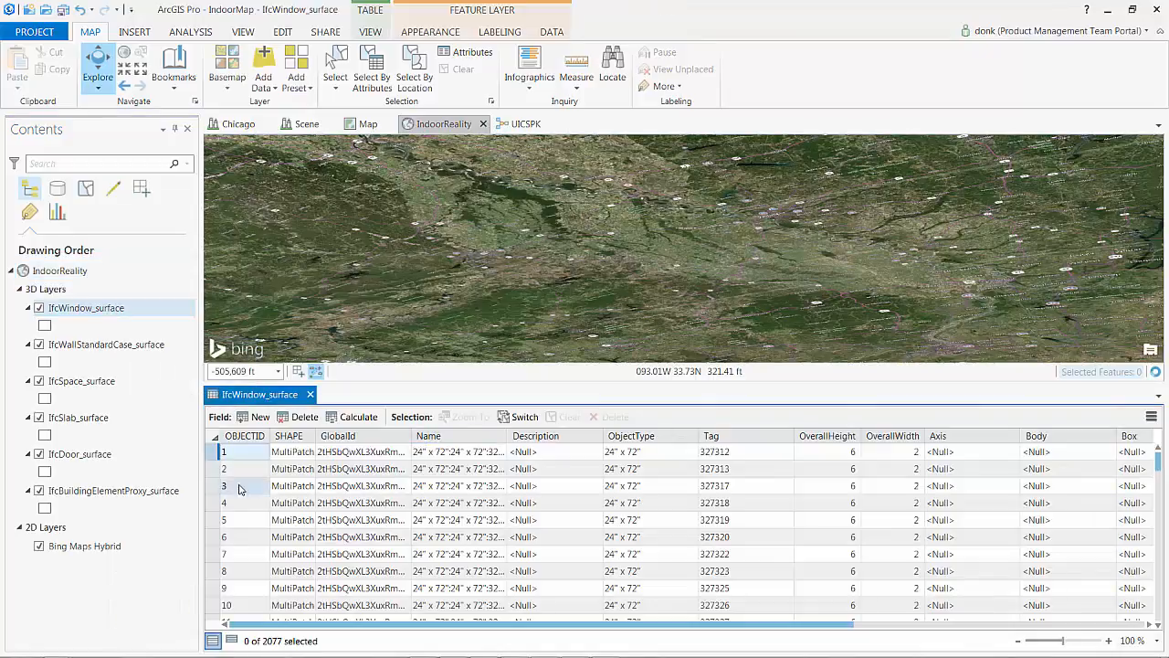
{"action": "left_click", "coordinate": [212, 469]}
{"action": "right_click", "coordinate": [211, 469]}
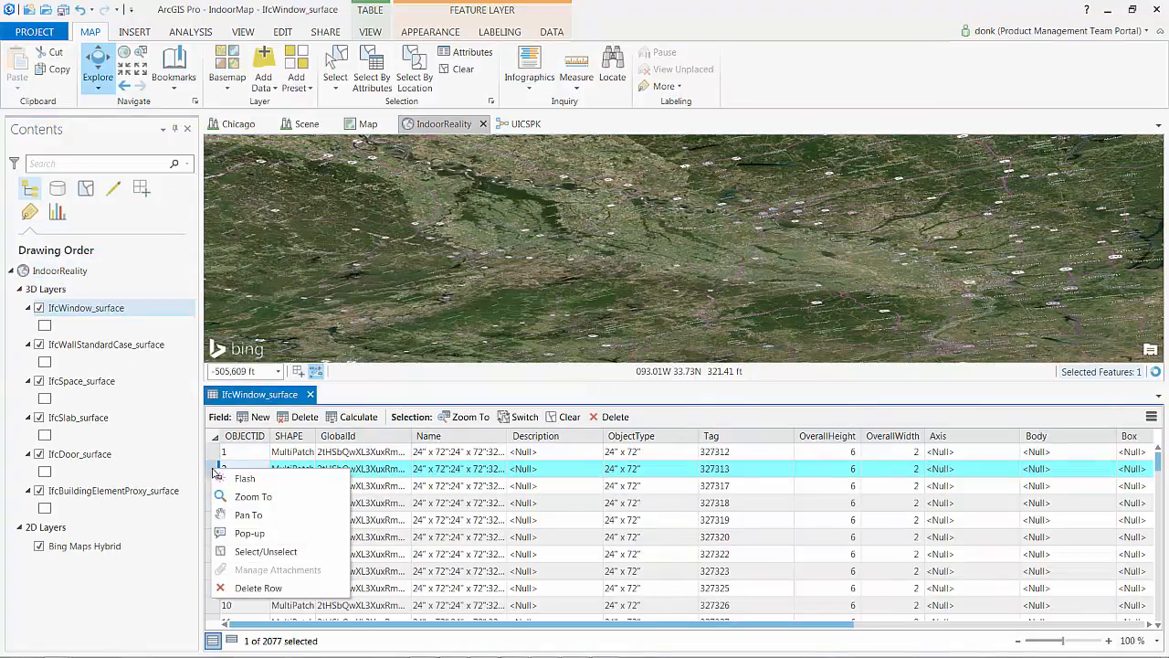
{"action": "left_click", "coordinate": [235, 500]}
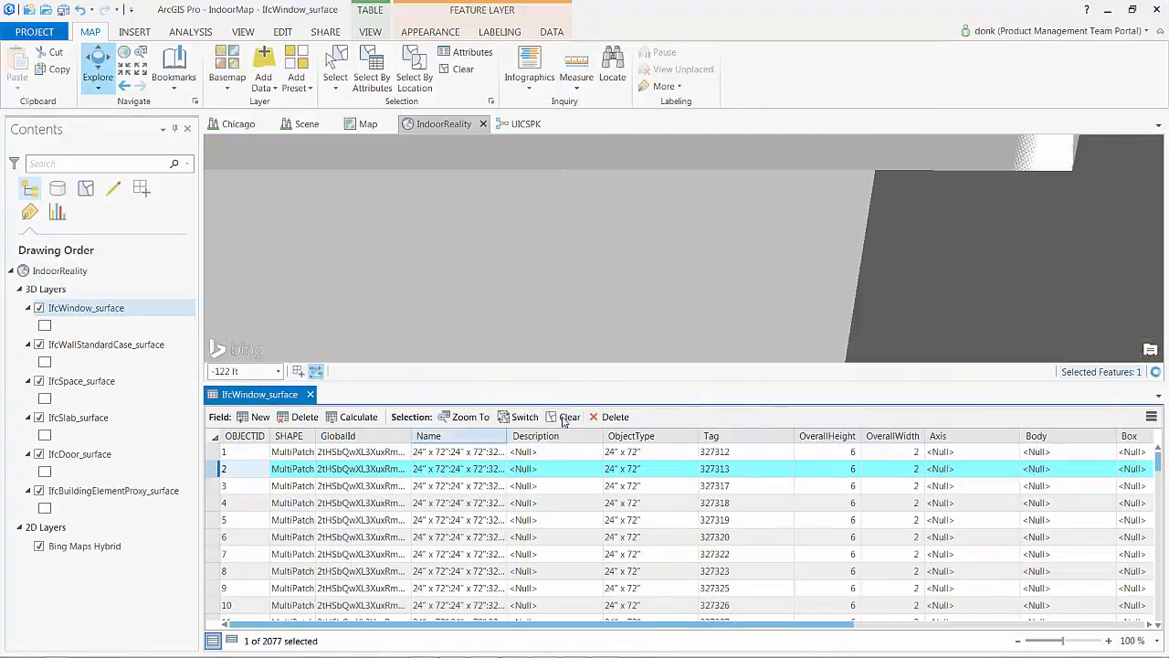
{"action": "left_click", "coordinate": [309, 394]}
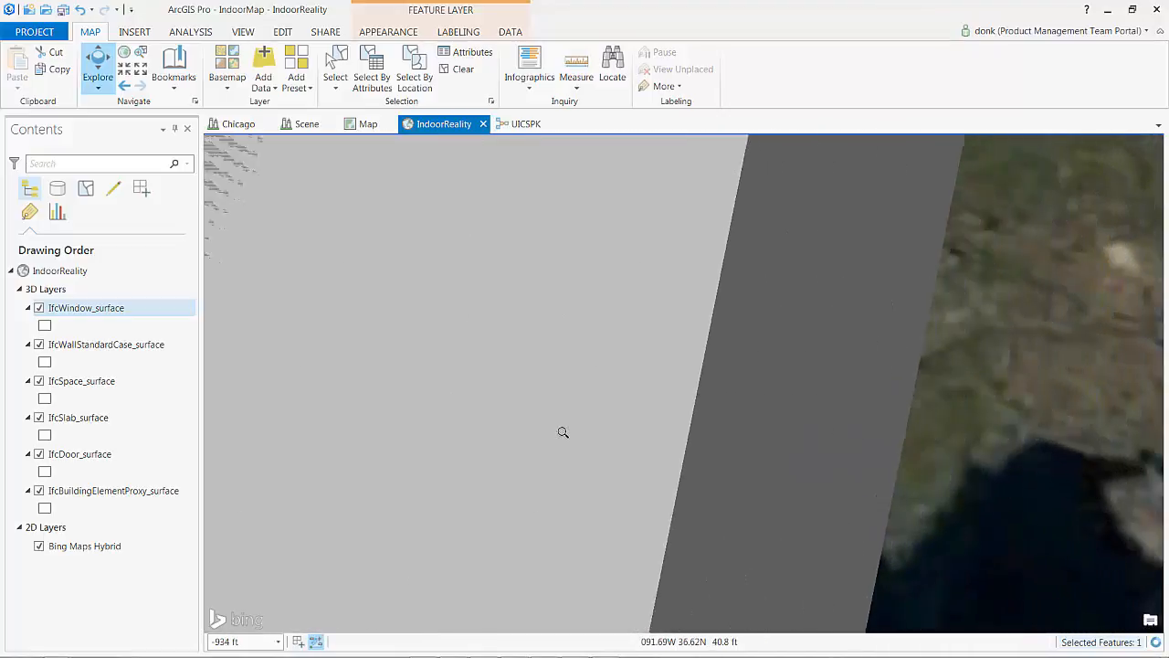
- Inspect the building's facades and windows from outside, and check its placement against the surrounding terrain
{"action": "middle_click_drag", "start_coordinate": [551, 436], "coordinate": [472, 441]}
{"action": "scroll", "coordinate": [472, 442], "scroll_direction": "down", "scroll_amount": 5}
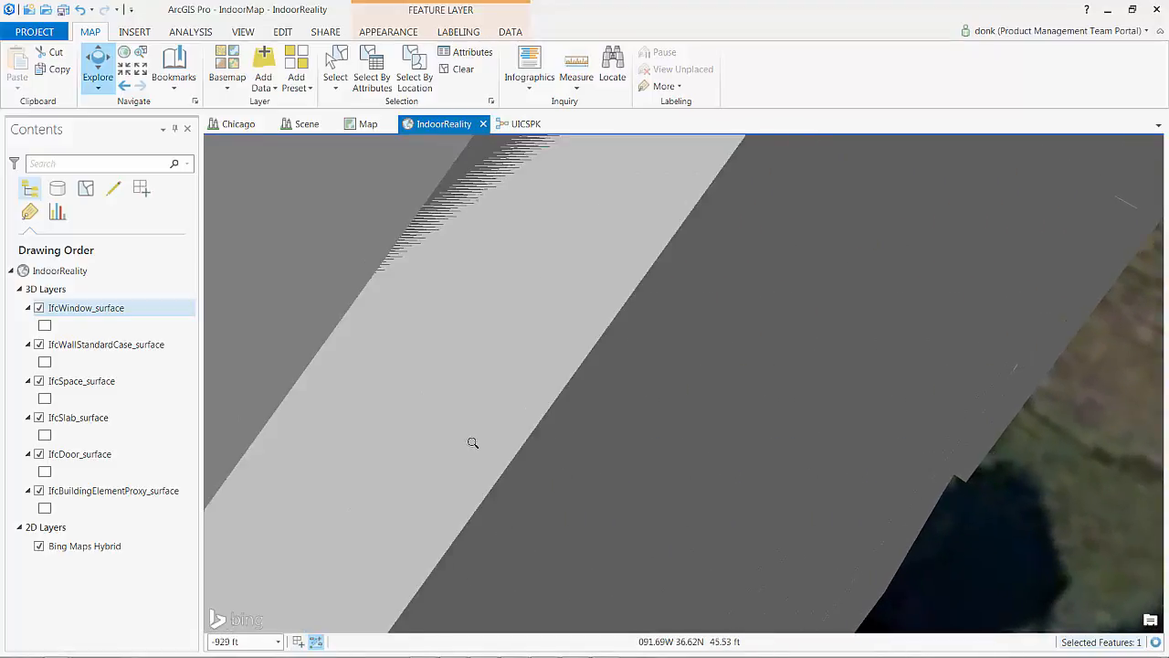
{"action": "scroll", "coordinate": [472, 446], "scroll_direction": "down", "scroll_amount": 5}
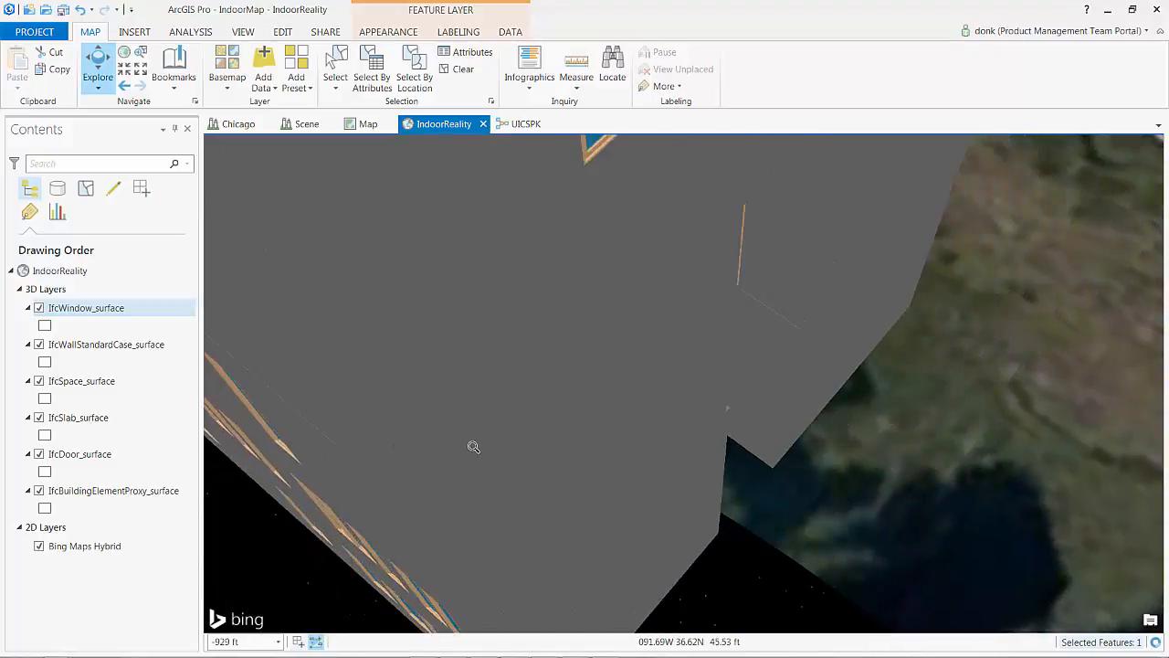
{"action": "scroll", "coordinate": [473, 445], "scroll_direction": "down", "scroll_amount": 5}
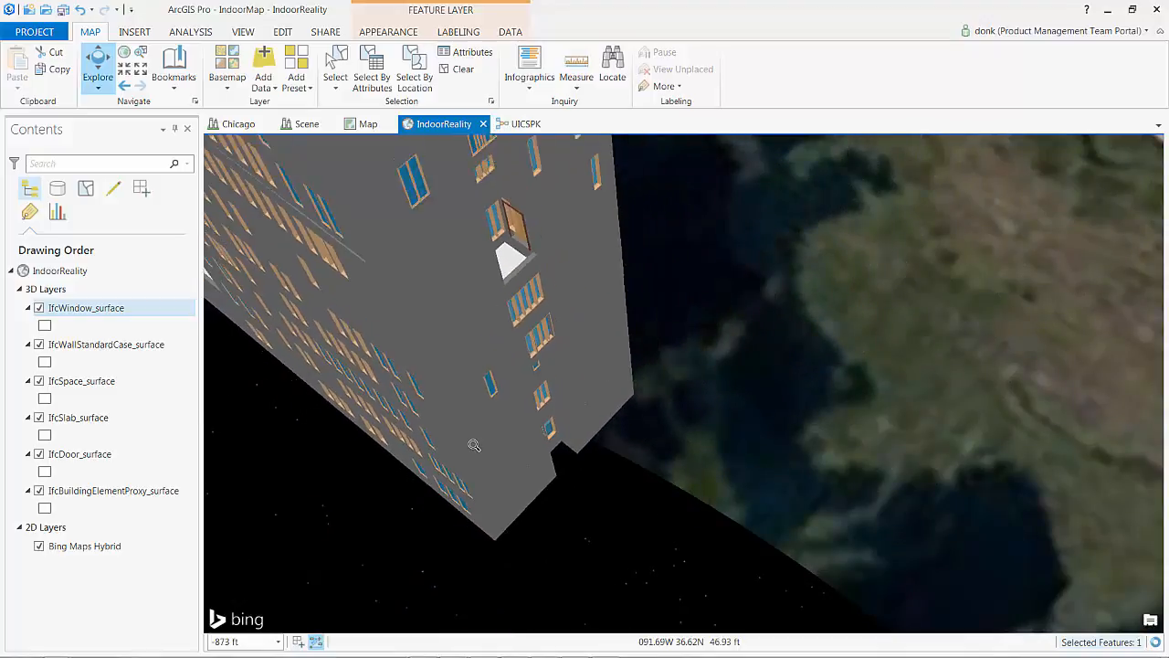
{"action": "middle_click_drag", "start_coordinate": [473, 444], "coordinate": [426, 321]}
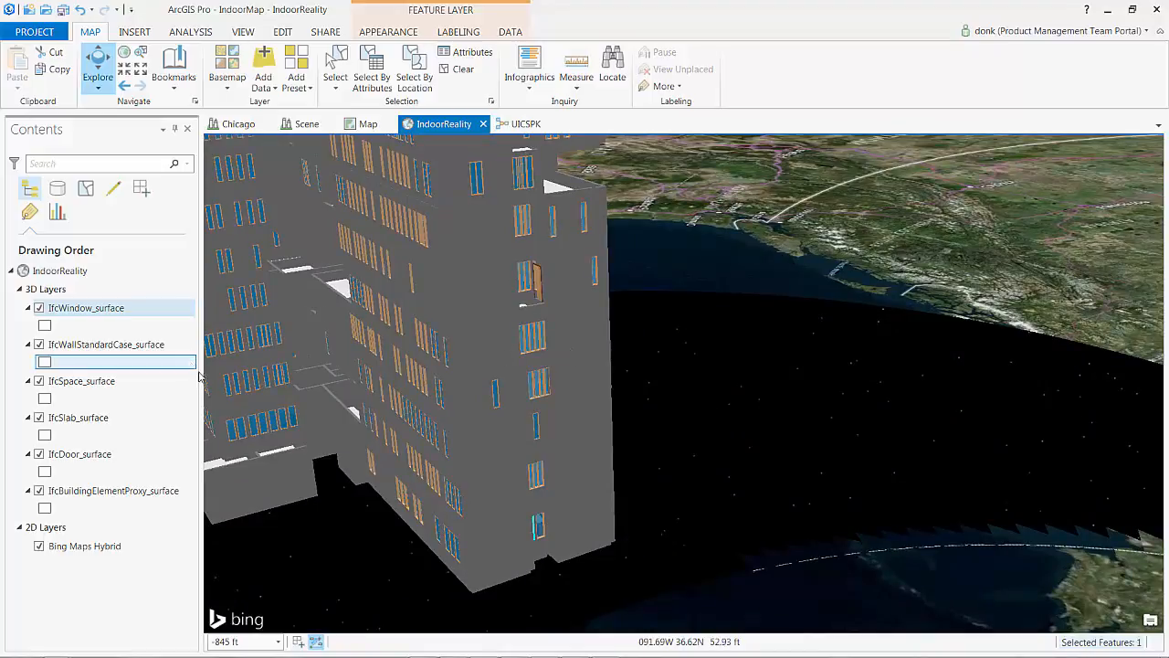
{"action": "scroll", "coordinate": [372, 390], "scroll_direction": "down", "scroll_amount": 5}
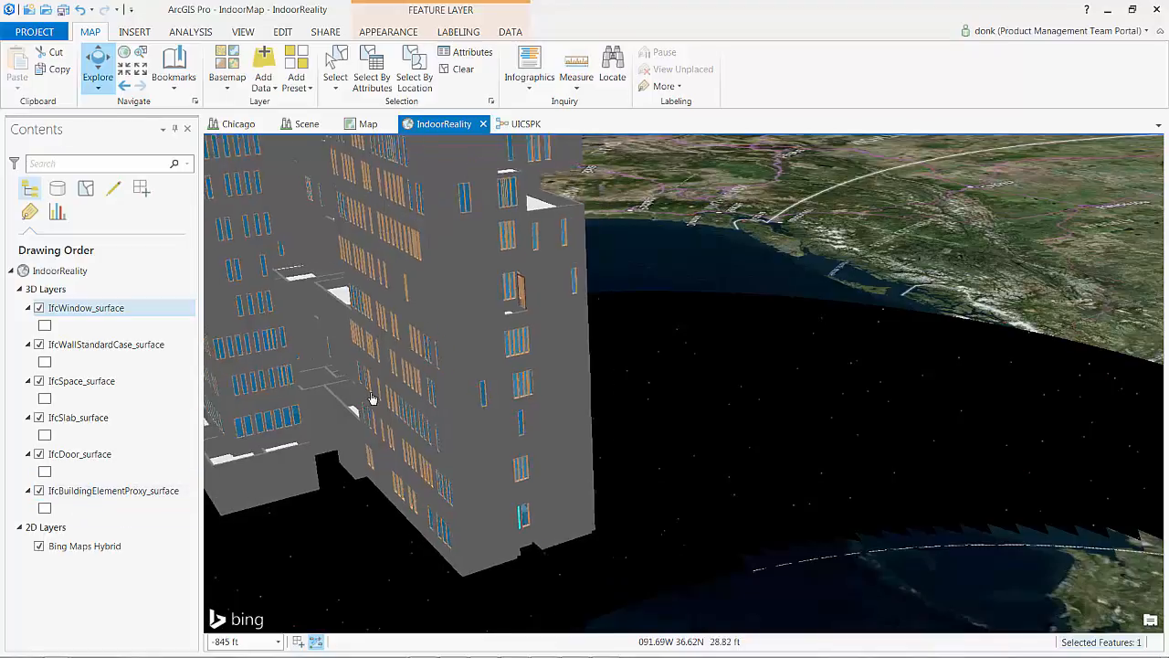
{"action": "scroll", "coordinate": [370, 391], "scroll_direction": "down", "scroll_amount": 6}
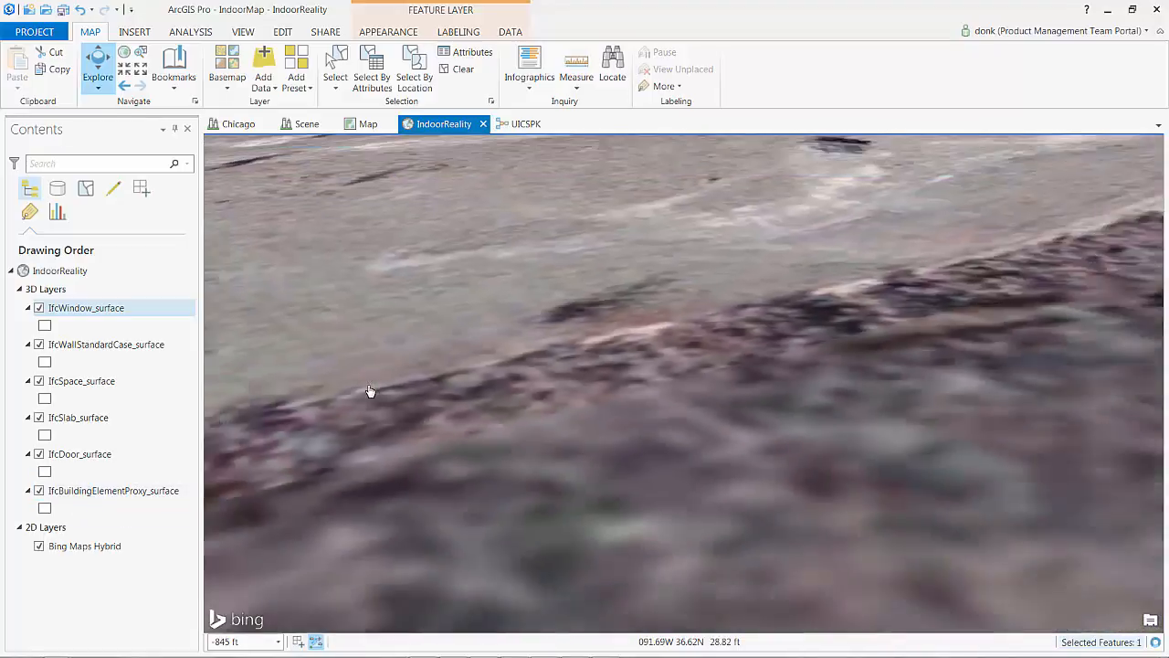
{"action": "scroll", "coordinate": [369, 392], "scroll_direction": "down", "scroll_amount": 8}
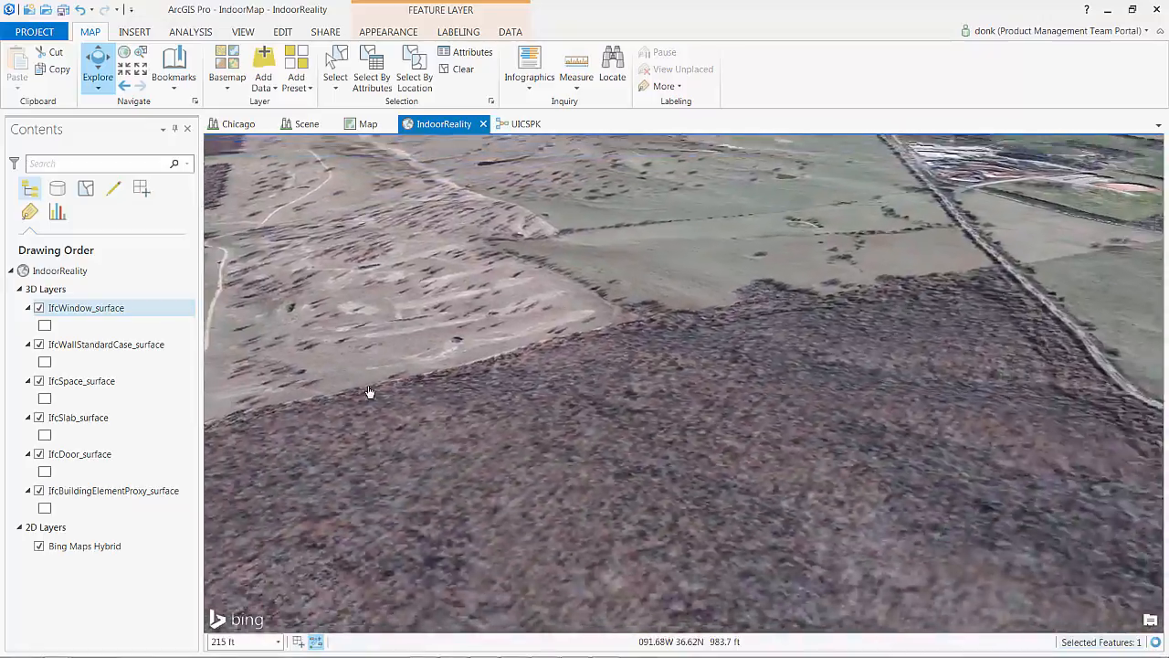
{"action": "scroll", "coordinate": [385, 402], "scroll_direction": "down", "scroll_amount": 6}
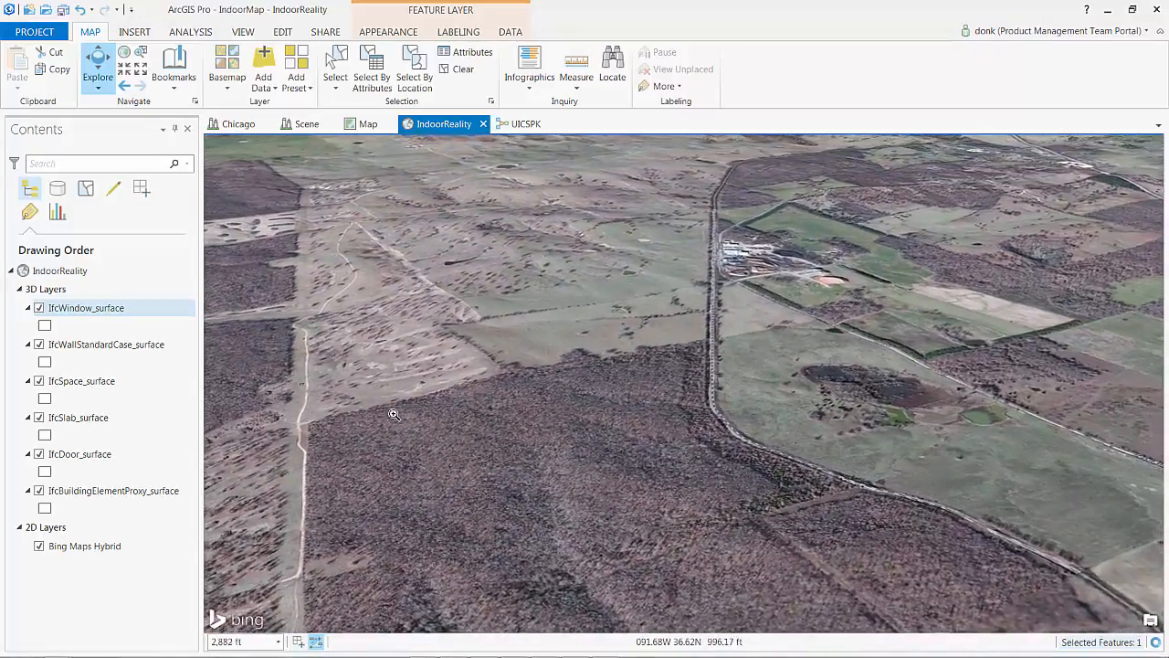
{"action": "scroll", "coordinate": [410, 460], "scroll_direction": "down", "scroll_amount": 10}
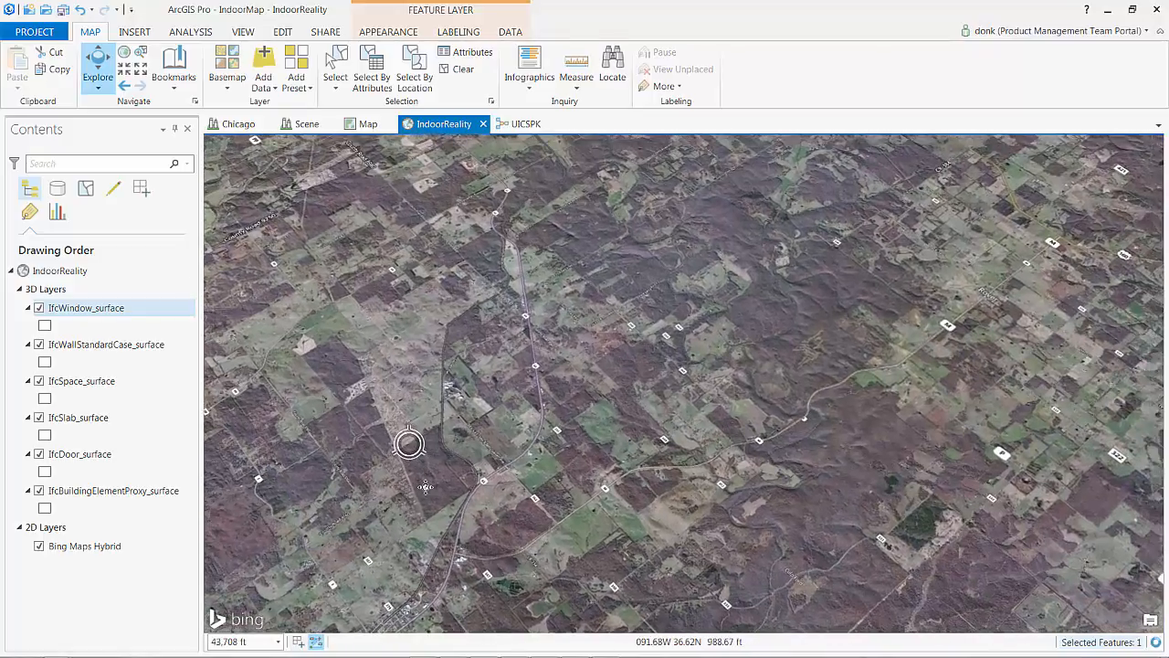
{"action": "scroll", "coordinate": [411, 452], "scroll_direction": "down", "scroll_amount": 3}
{"action": "scroll", "coordinate": [423, 481], "scroll_direction": "down", "scroll_amount": 3}
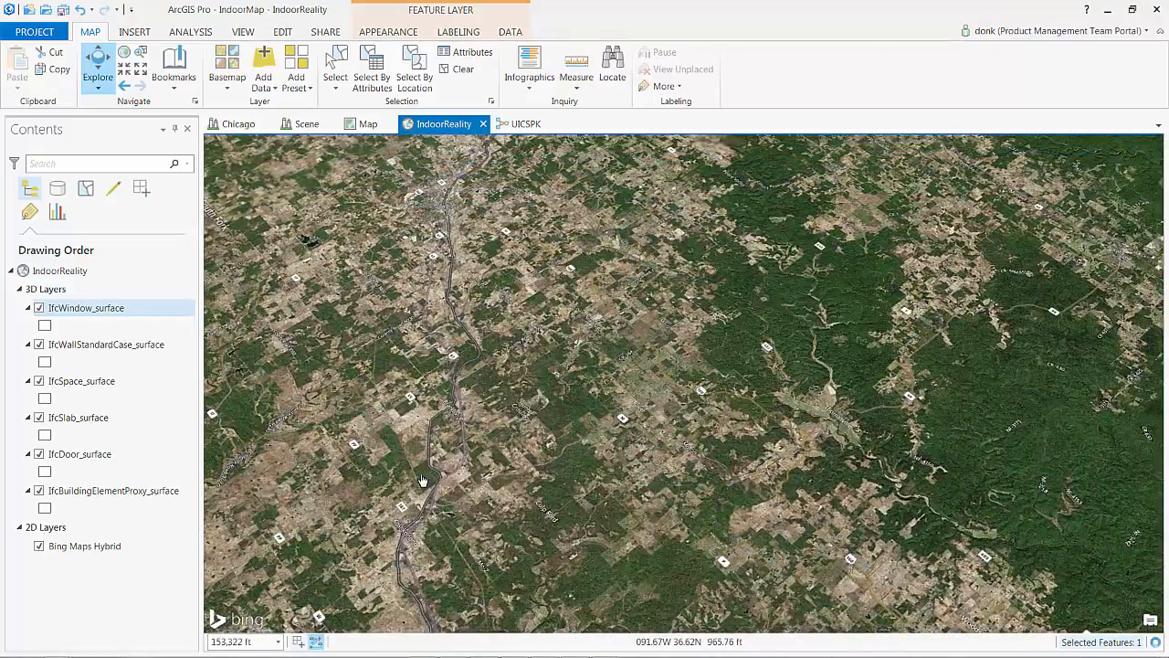
- Select all features in the six Ifc surface layers, from IfcWindow_surface through IfcBuildingElementProxy_surface
{"action": "left_click", "coordinate": [99, 490], "text": "shift"}
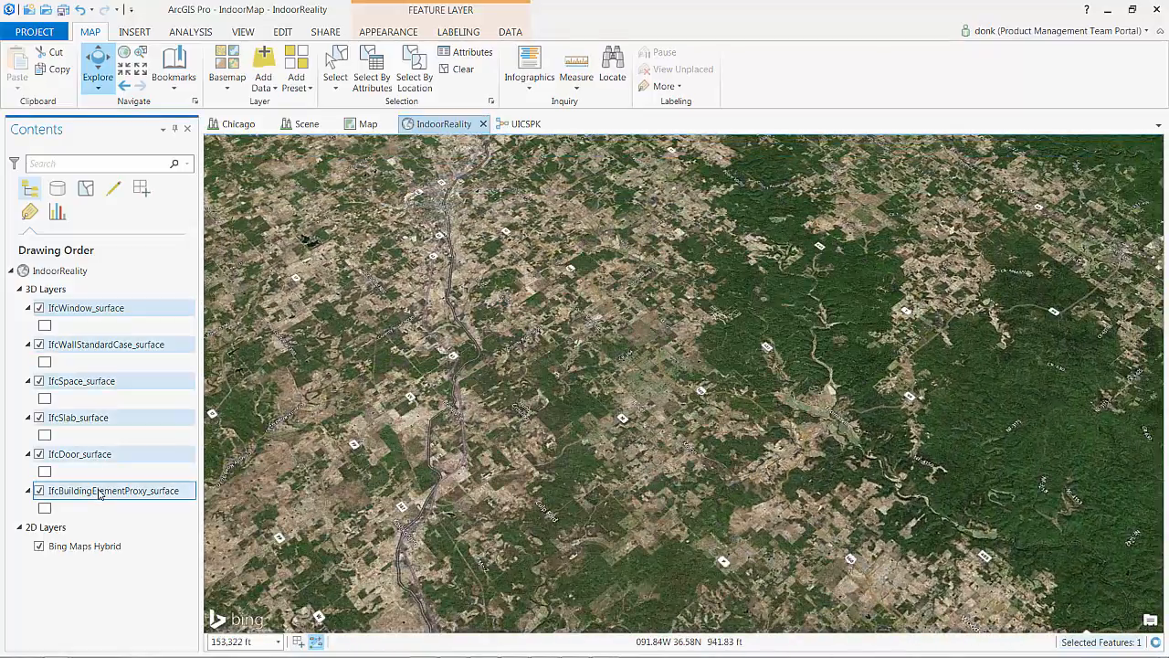
{"action": "right_click", "coordinate": [125, 418]}
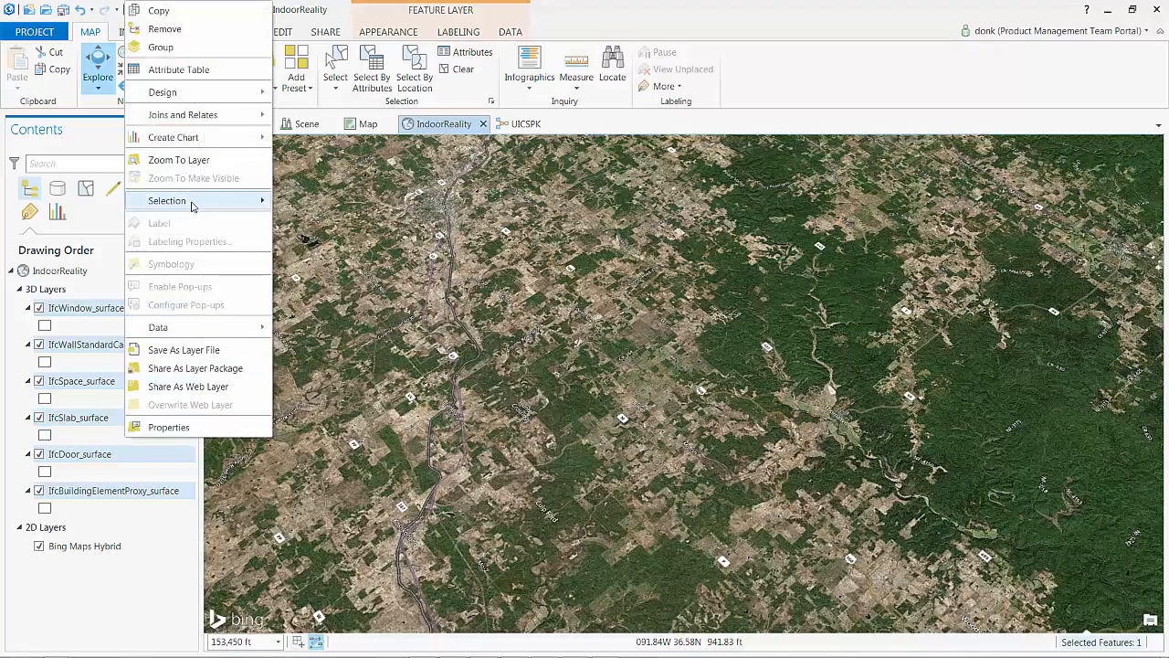
{"action": "mouse_move", "coordinate": [193, 203]}
{"action": "left_click", "coordinate": [331, 280]}
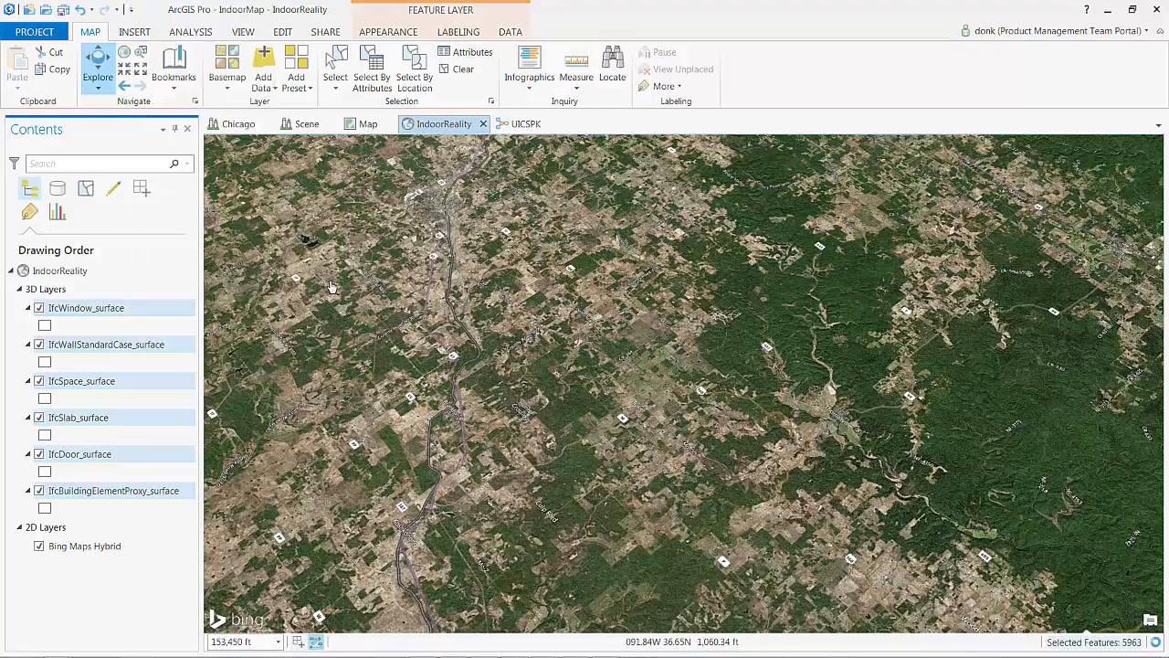
- Raise all selected building features by 1,000 ft in Z with Move To and the Delta method, and close the tool
{"action": "left_click", "coordinate": [284, 33]}
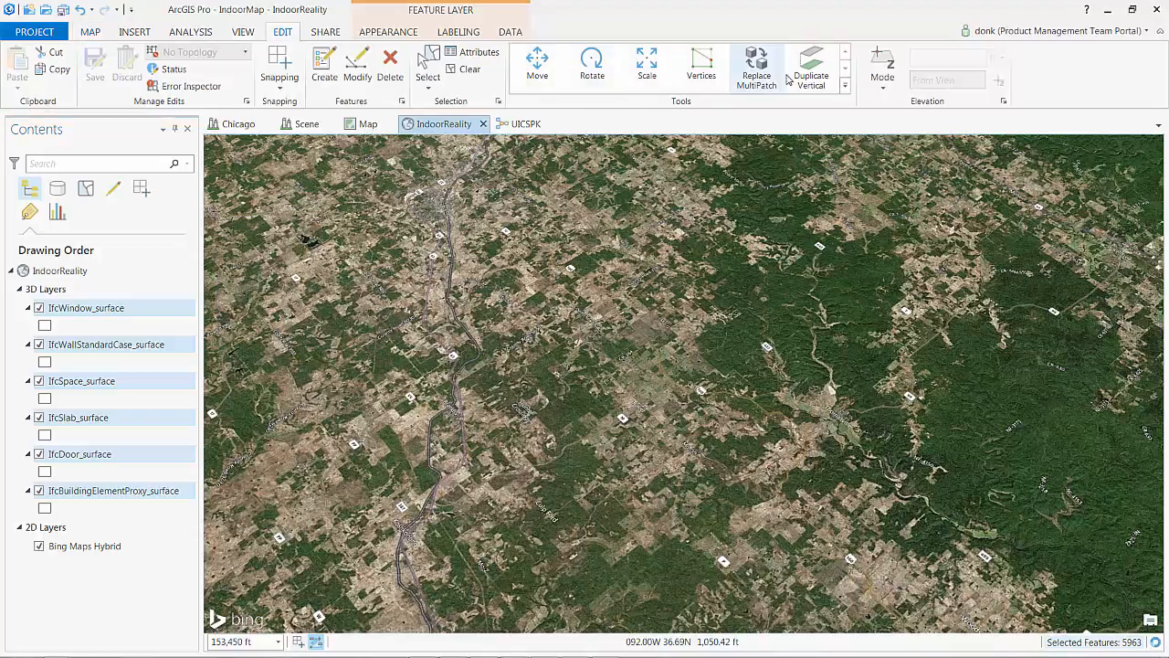
{"action": "left_click", "coordinate": [845, 85]}
{"action": "left_click", "coordinate": [614, 117]}
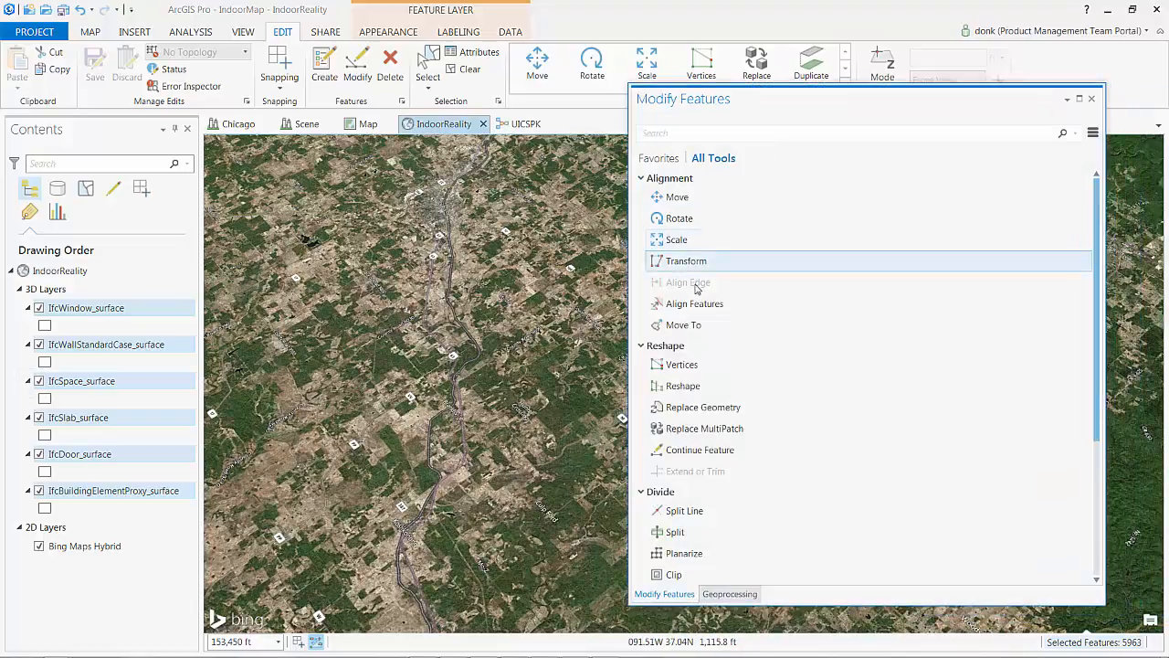
{"action": "left_click", "coordinate": [695, 325]}
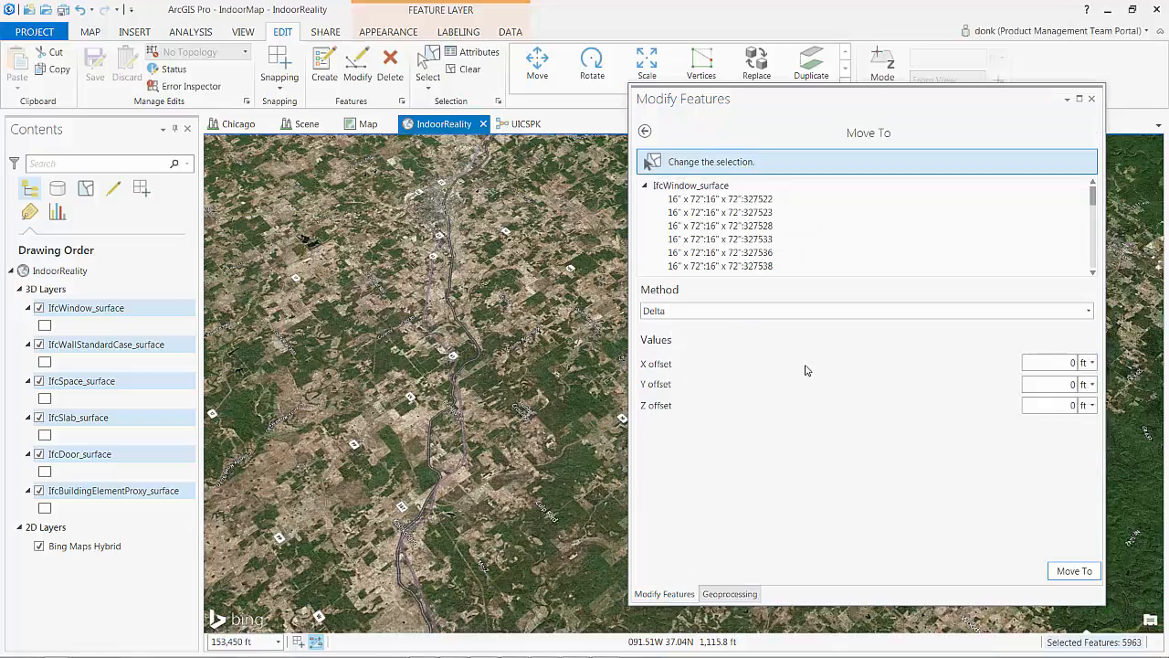
{"action": "left_click", "coordinate": [708, 310]}
{"action": "left_click", "coordinate": [685, 331]}
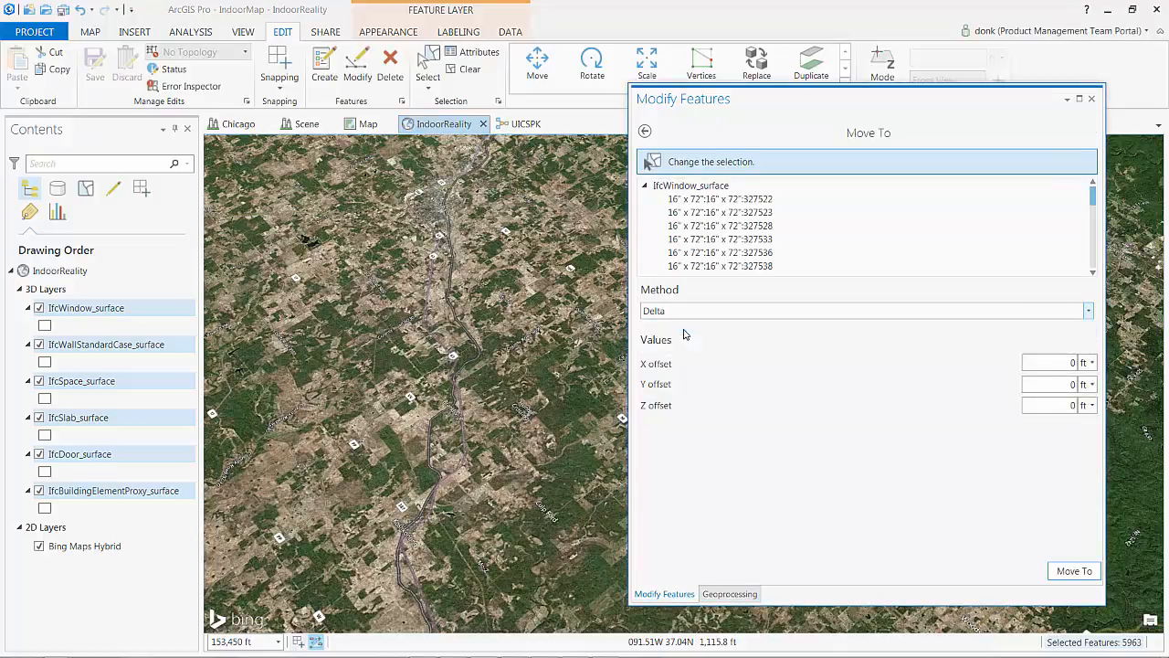
{"action": "left_click", "coordinate": [1041, 403]}
{"action": "type", "text": "1000"}
{"action": "left_click", "coordinate": [1073, 569]}
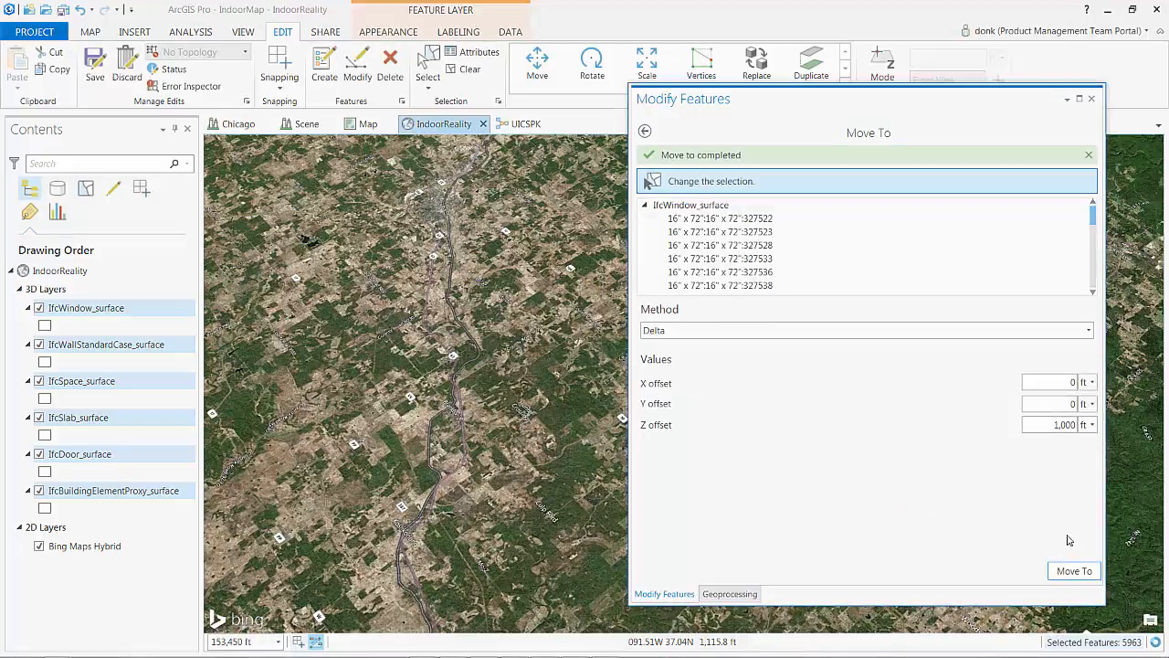
{"action": "left_click", "coordinate": [1091, 98]}
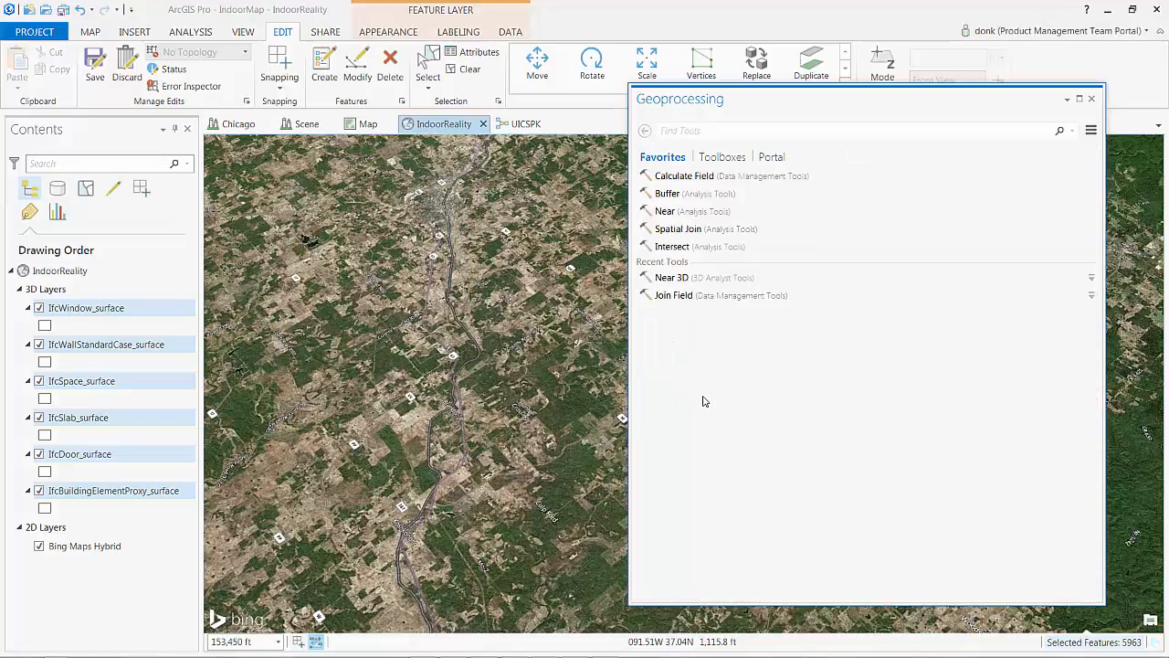
- Narrow the floating Geoprocessing pane, shift it aside and close it
{"action": "left_click_drag", "start_coordinate": [960, 100], "coordinate": [875, 103]}
{"action": "left_click_drag", "start_coordinate": [1024, 182], "coordinate": [859, 179]}
{"action": "left_click_drag", "start_coordinate": [740, 104], "coordinate": [994, 113]}
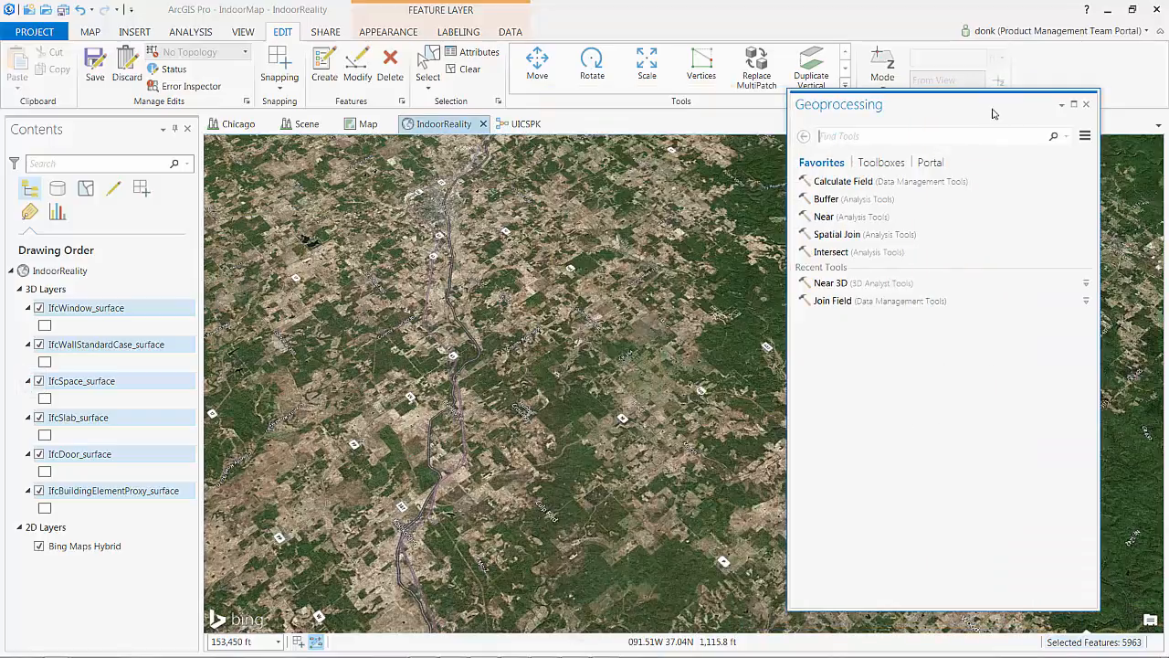
{"action": "left_click", "coordinate": [1086, 104]}
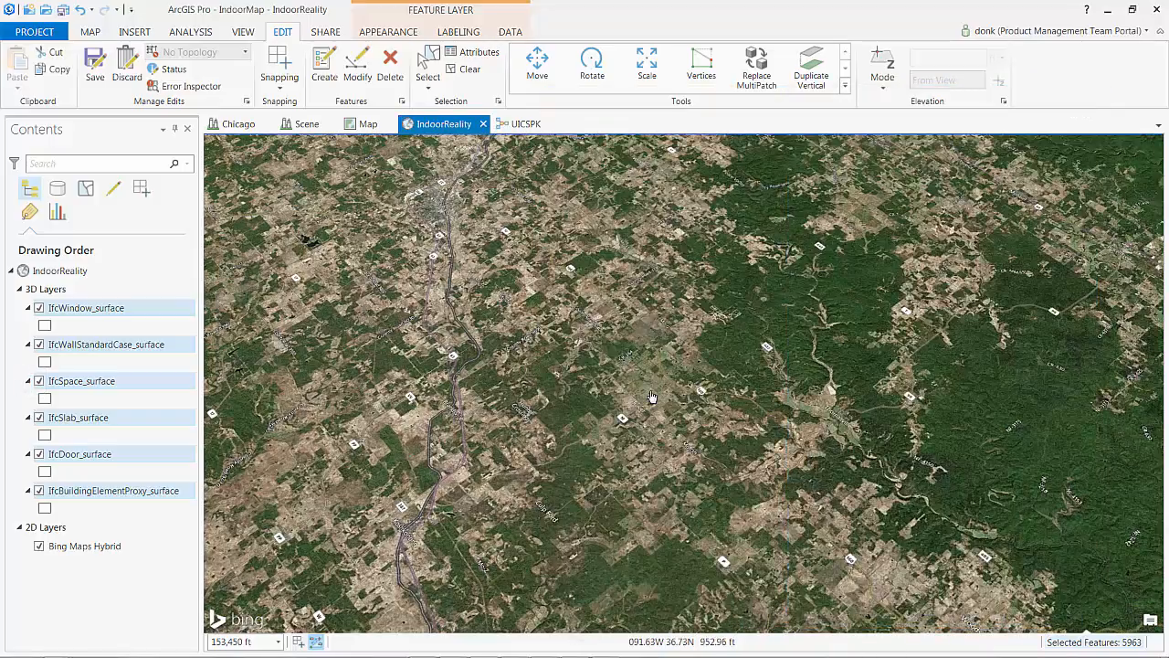
- Select OBJECTID 2 in the IfcWallStandardCase_surface attribute table, zoom the scene to it and inspect how the building sits above the terrain
{"action": "right_click", "coordinate": [187, 311]}
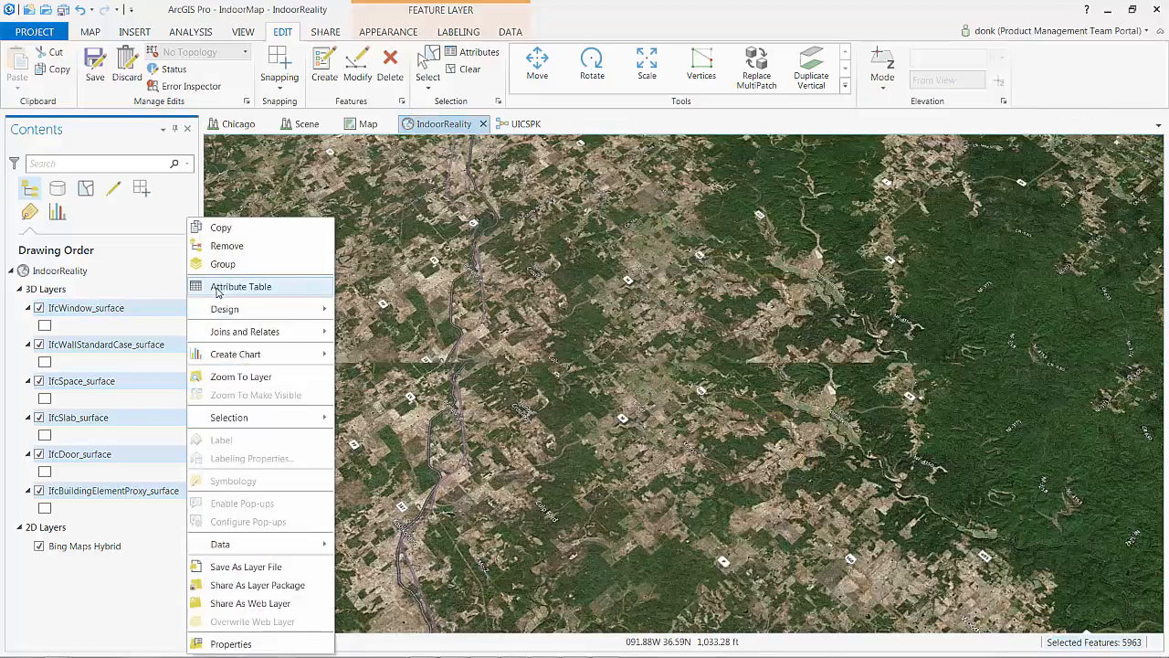
{"action": "left_click", "coordinate": [242, 282]}
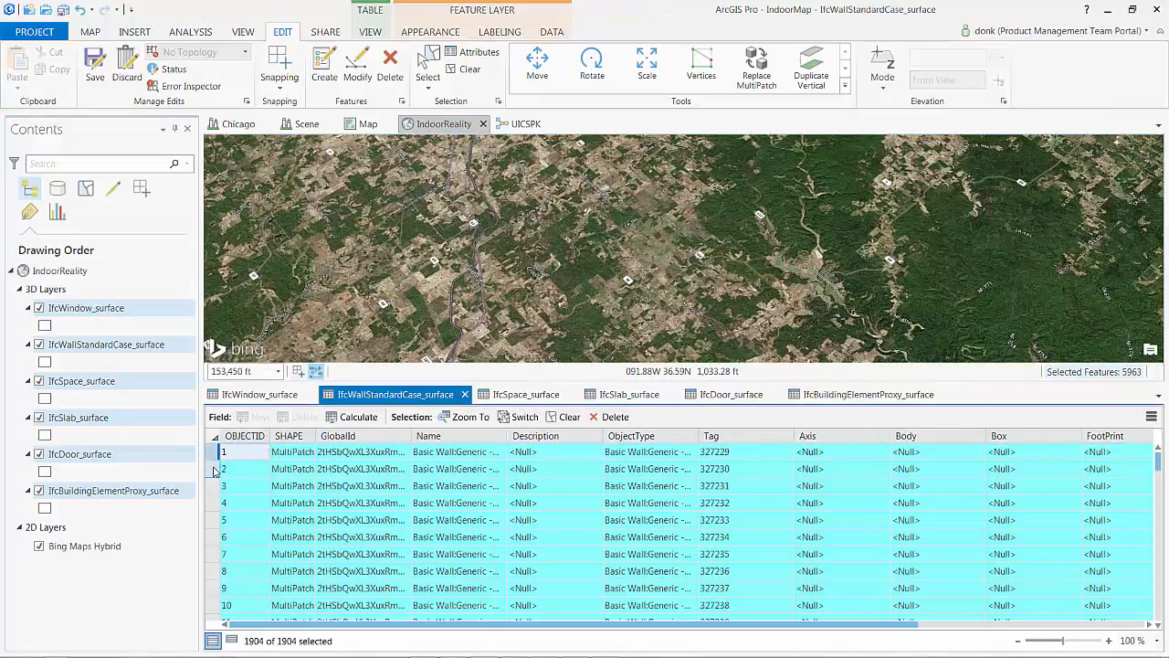
{"action": "left_click", "coordinate": [216, 468]}
{"action": "right_click", "coordinate": [219, 469]}
{"action": "left_click", "coordinate": [246, 495]}
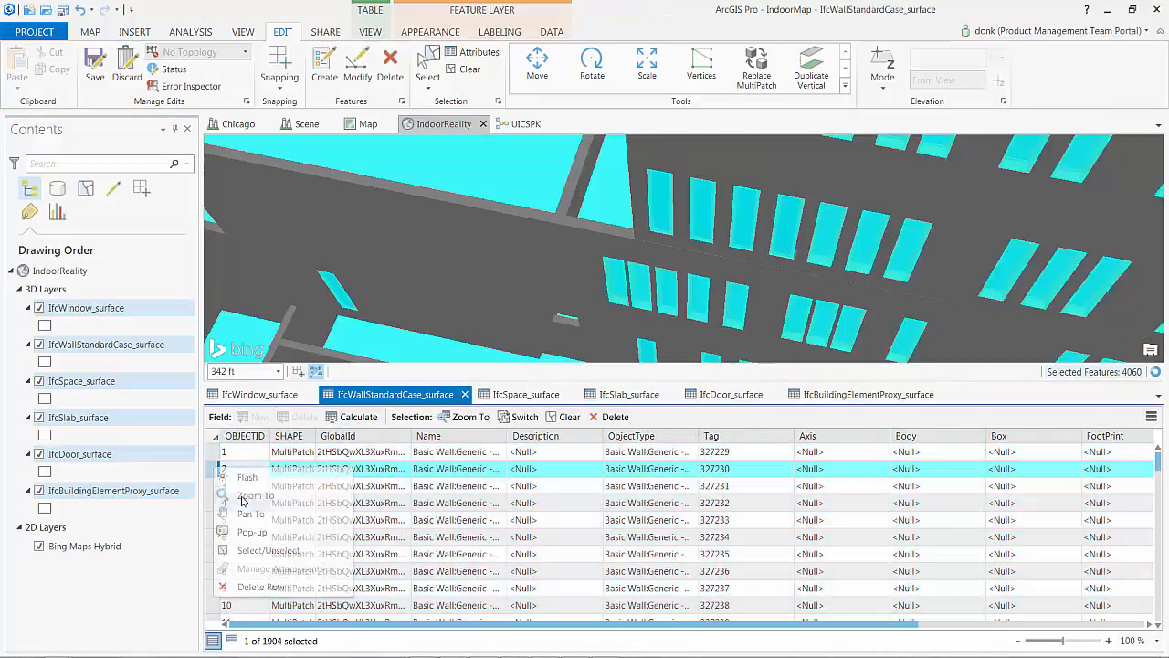
{"action": "scroll", "coordinate": [528, 336], "scroll_direction": "down", "scroll_amount": 4}
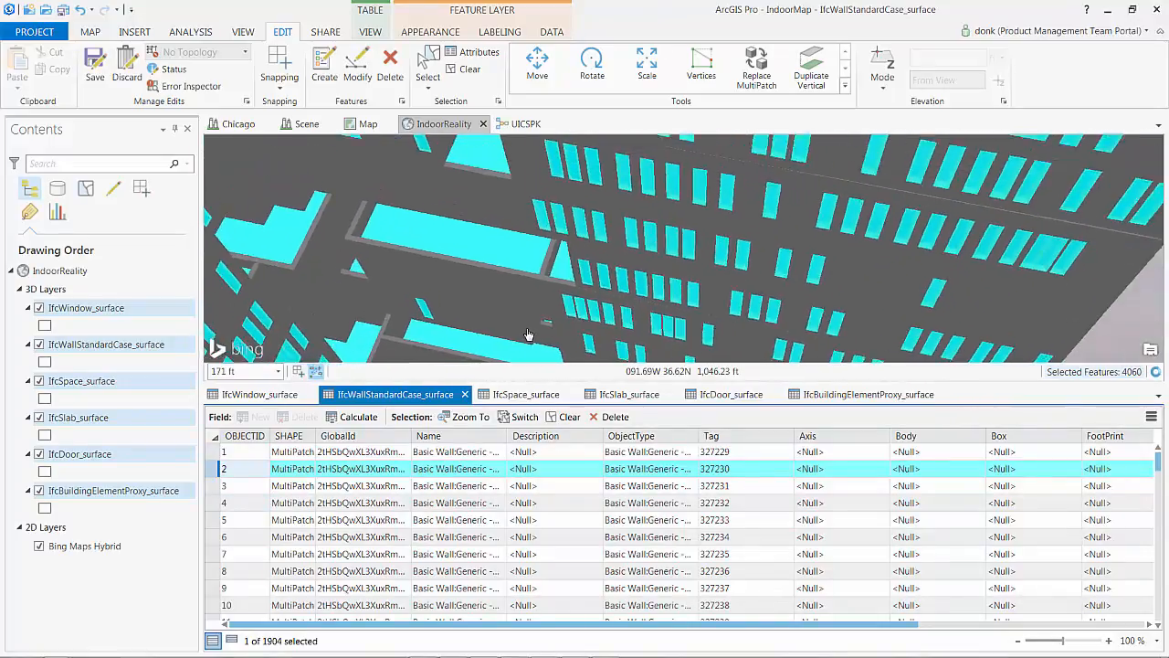
{"action": "scroll", "coordinate": [528, 329], "scroll_direction": "down", "scroll_amount": 6}
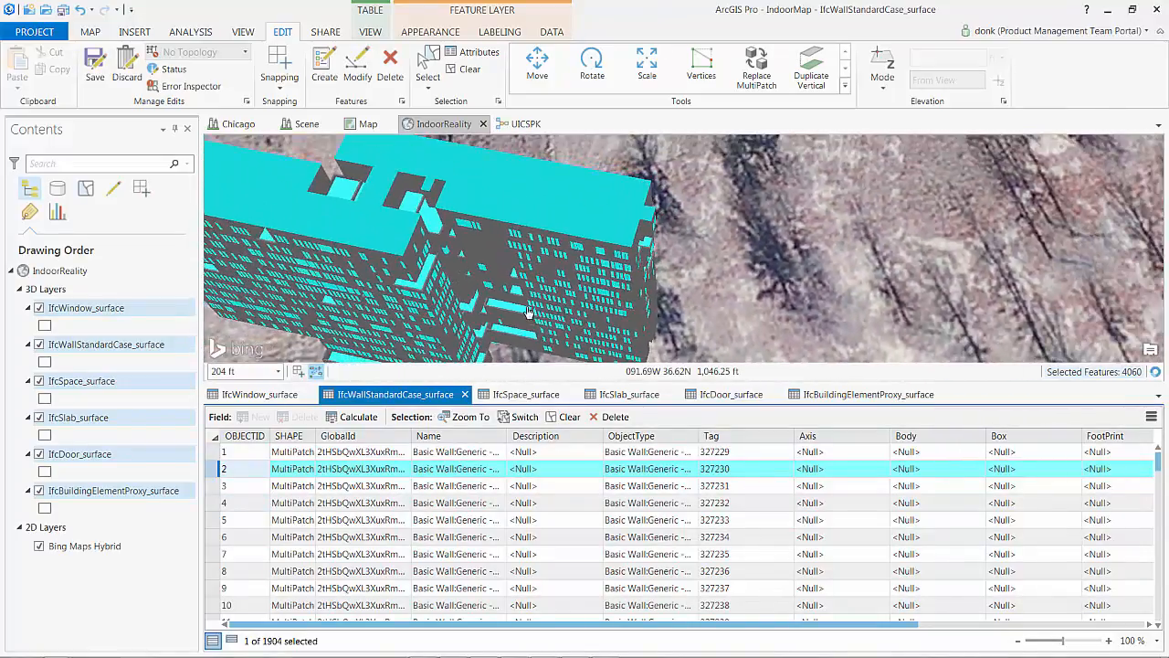
{"action": "scroll", "coordinate": [528, 313], "scroll_direction": "down", "scroll_amount": 8}
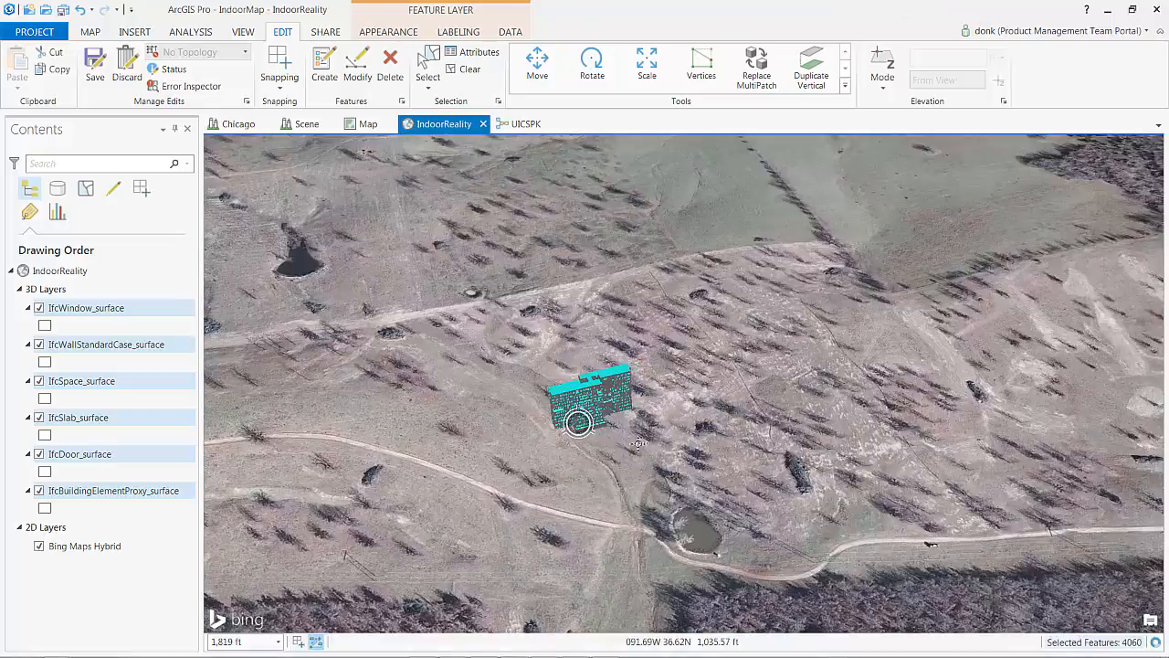
{"action": "left_click_drag", "start_coordinate": [637, 444], "coordinate": [435, 318]}
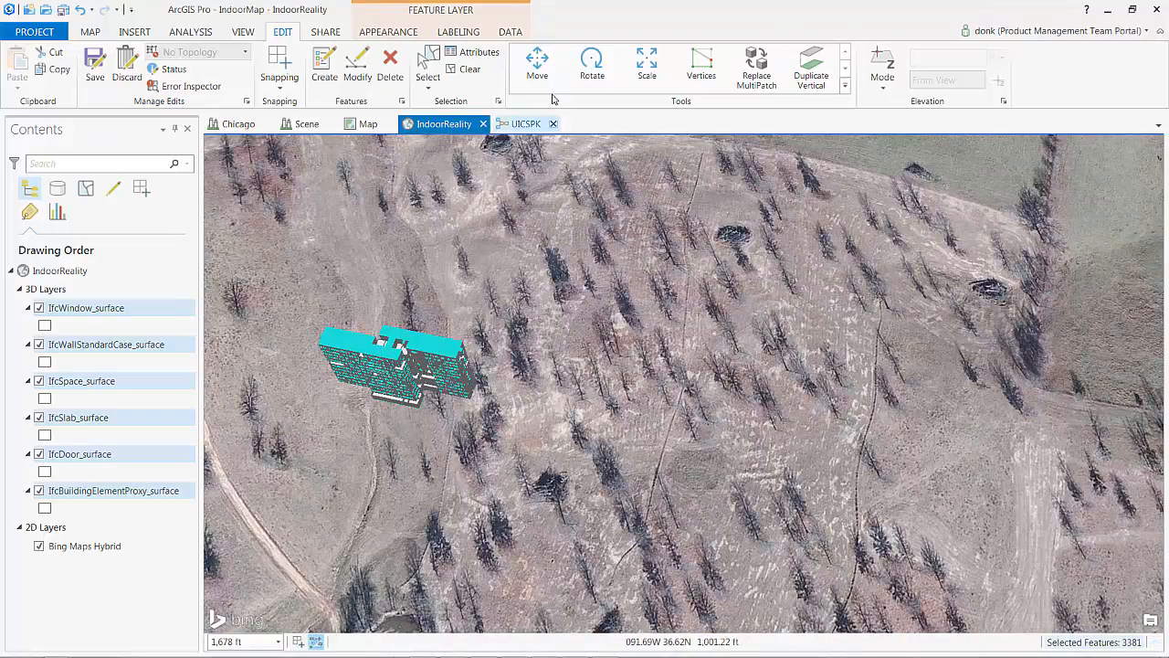
- Relocate the selected building features north-east across the globe to the Chicago area with the Move tool
{"action": "left_click", "coordinate": [539, 66]}
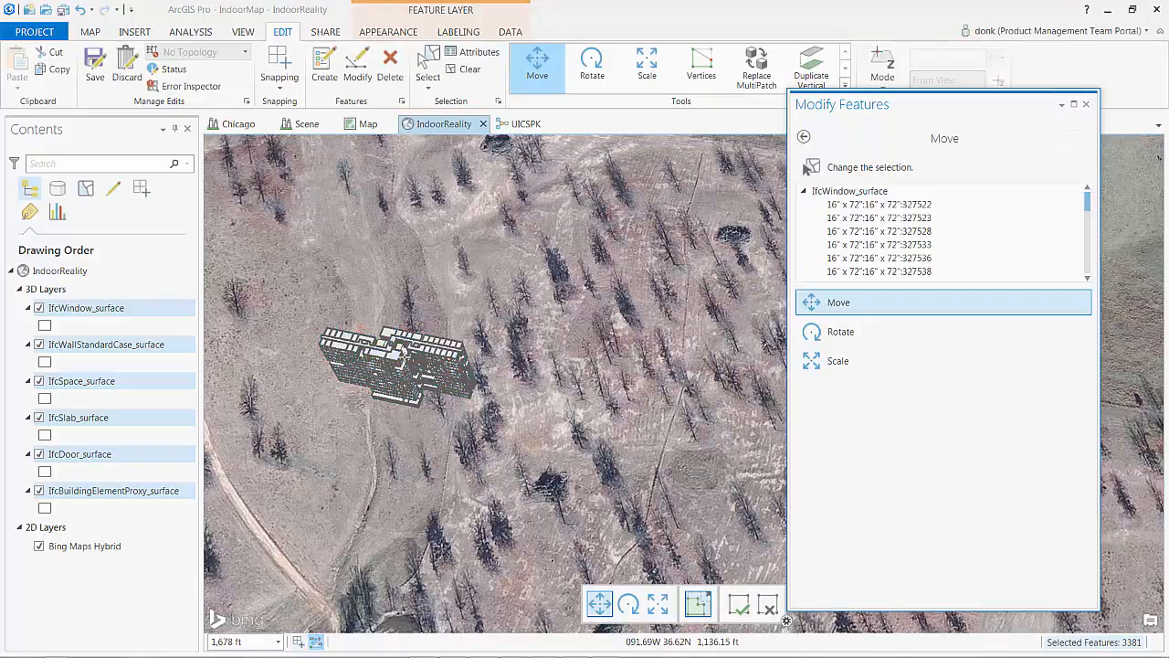
{"action": "scroll", "coordinate": [404, 357], "scroll_direction": "down", "scroll_amount": 3}
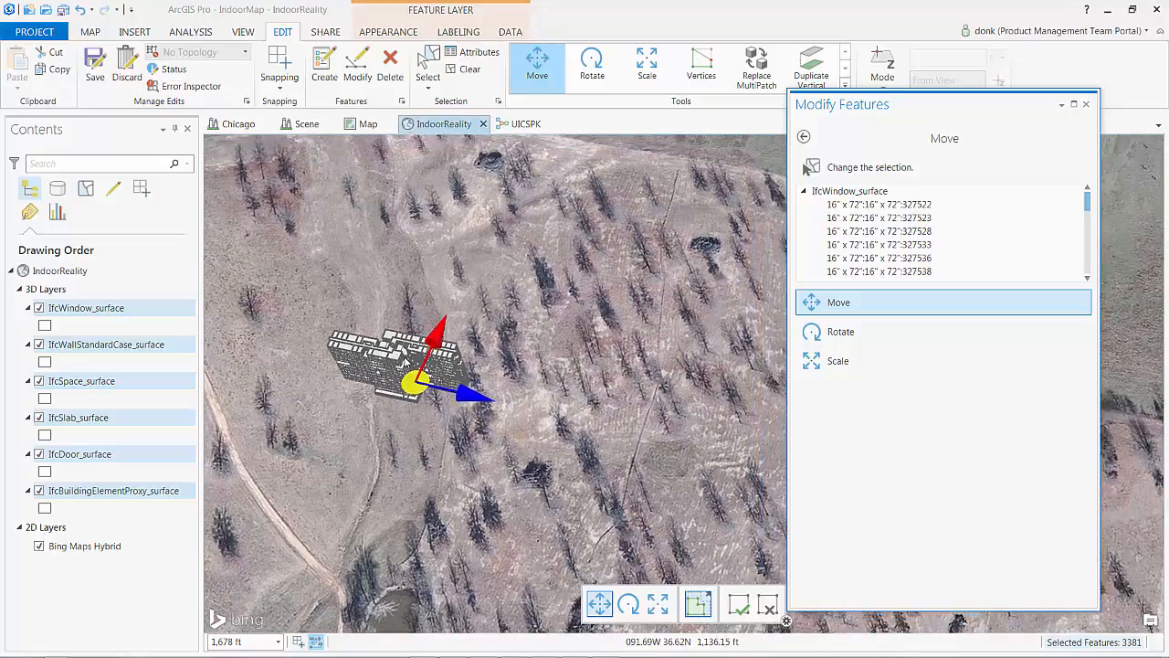
{"action": "scroll", "coordinate": [404, 354], "scroll_direction": "down", "scroll_amount": 5}
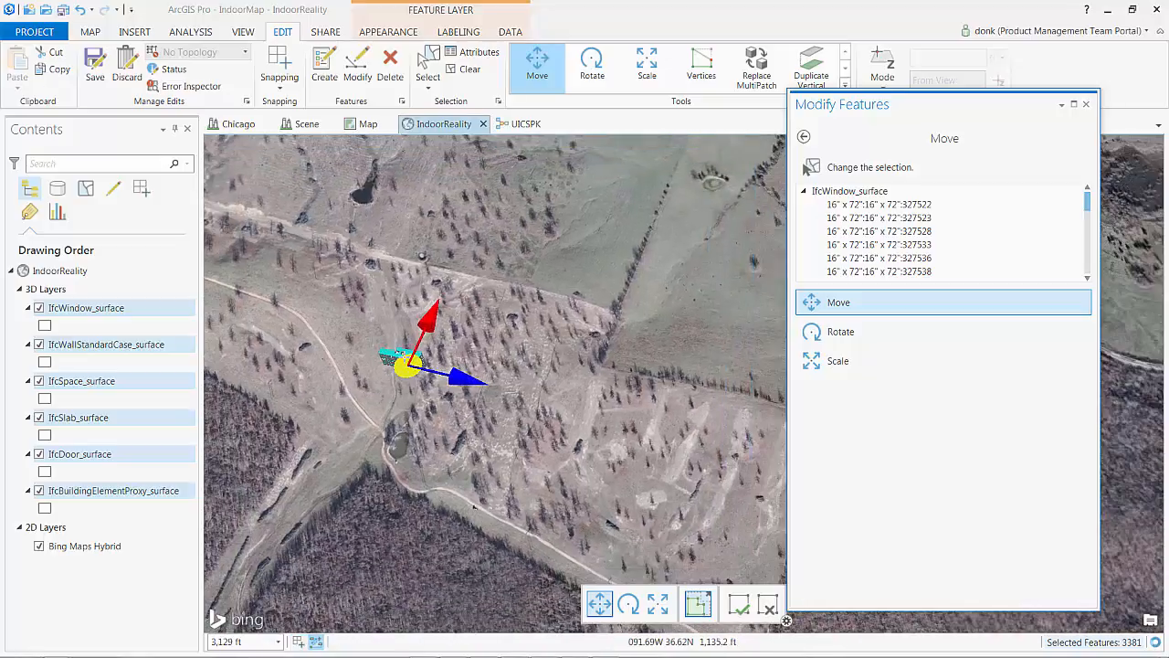
{"action": "scroll", "coordinate": [469, 352], "scroll_direction": "down", "scroll_amount": 5}
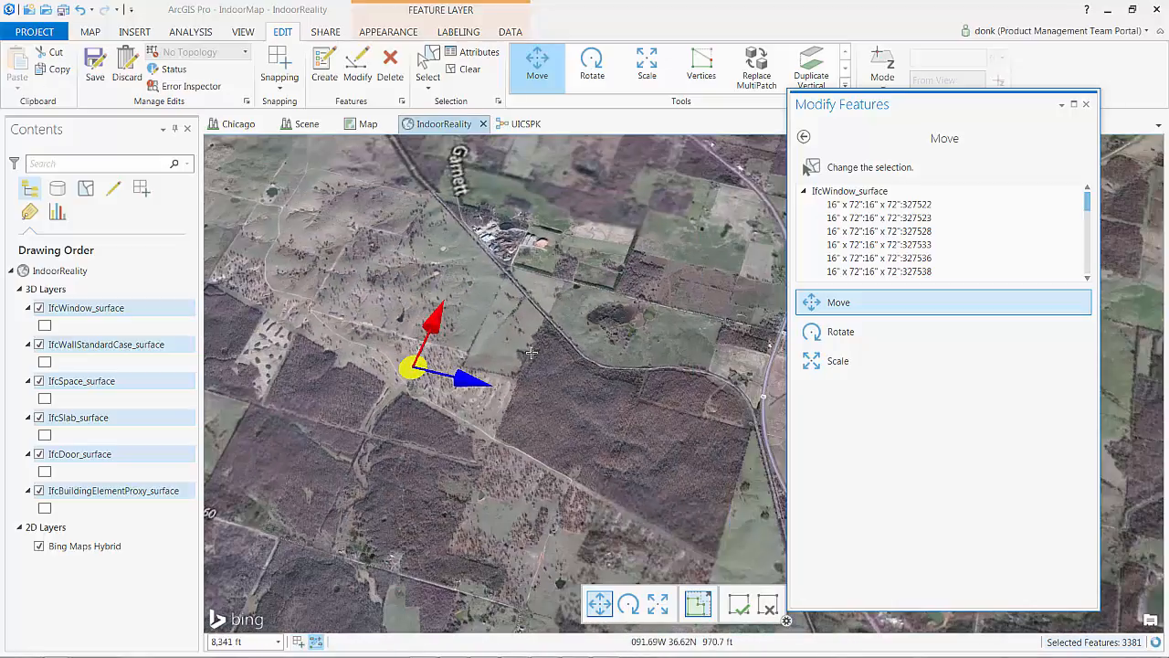
{"action": "scroll", "coordinate": [540, 385], "scroll_direction": "down", "scroll_amount": 10}
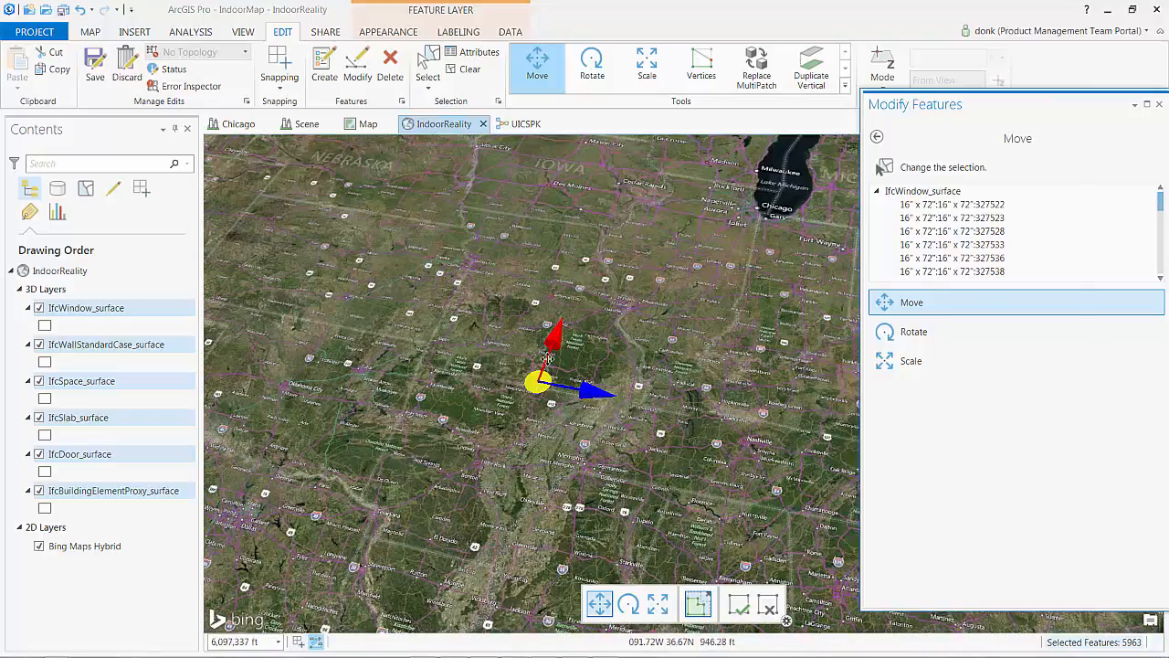
{"action": "left_click_drag", "start_coordinate": [555, 345], "coordinate": [850, 195]}
- Shift the building features east from Chicago's western suburbs to the Lower West Side
{"action": "scroll", "coordinate": [749, 212], "scroll_direction": "up", "scroll_amount": 5}
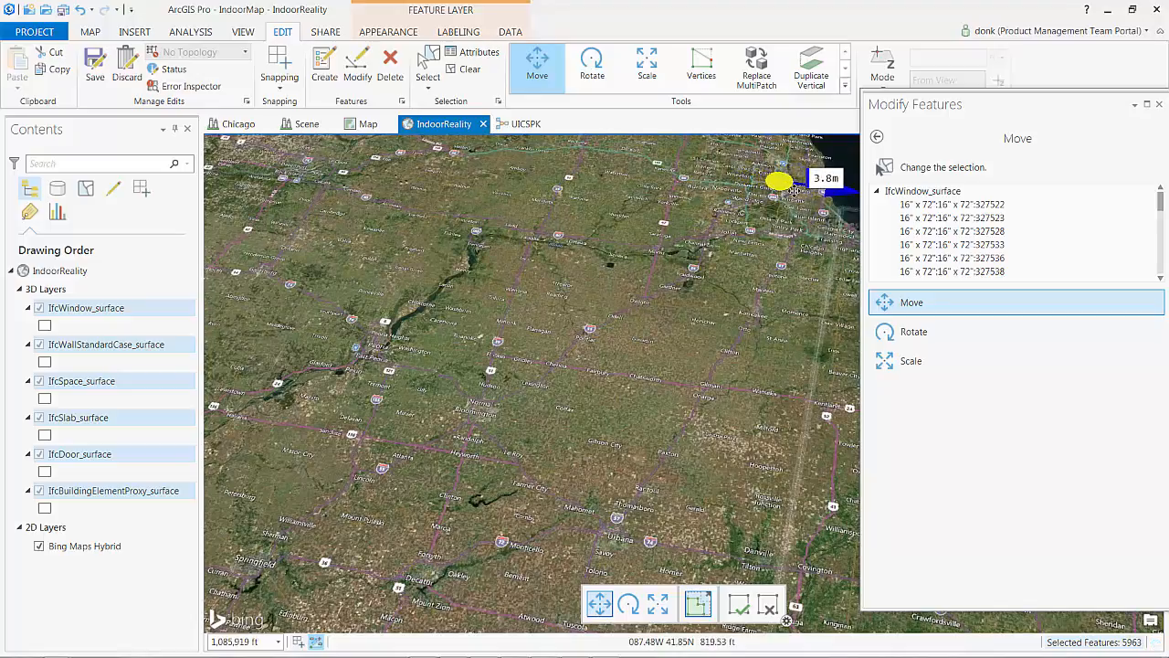
{"action": "scroll", "coordinate": [793, 192], "scroll_direction": "up", "scroll_amount": 2}
{"action": "scroll", "coordinate": [792, 192], "scroll_direction": "up", "scroll_amount": 2}
{"action": "scroll", "coordinate": [772, 206], "scroll_direction": "up", "scroll_amount": 2}
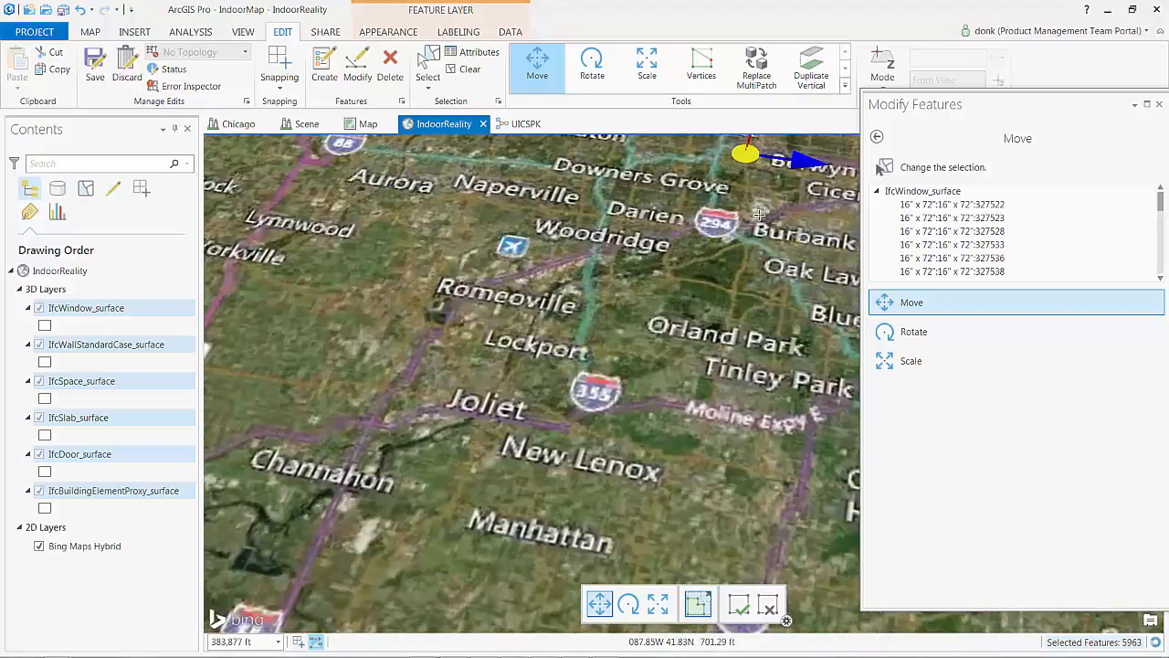
{"action": "left_click_drag", "start_coordinate": [760, 216], "coordinate": [588, 510]}
{"action": "scroll", "coordinate": [587, 511], "scroll_direction": "down", "scroll_amount": 2}
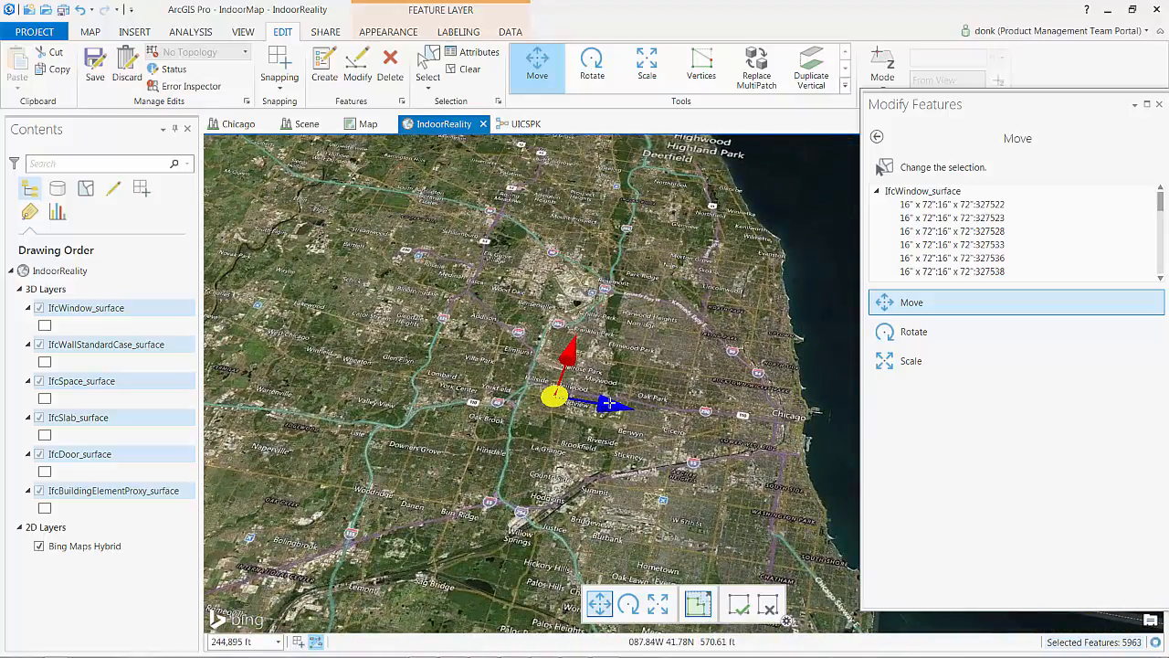
{"action": "left_click_drag", "start_coordinate": [607, 403], "coordinate": [751, 428]}
- Shift the building features farther east to just west of the Dan Ryan Expressway and nudge them slightly south
{"action": "scroll", "coordinate": [751, 428], "scroll_direction": "up", "scroll_amount": 5}
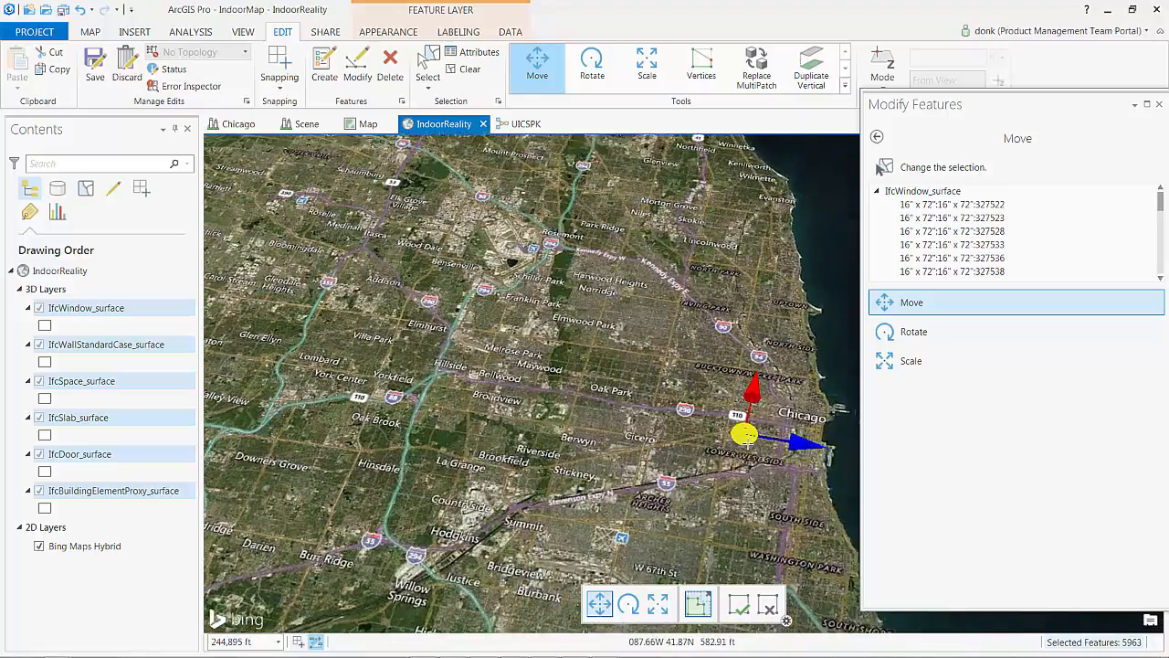
{"action": "scroll", "coordinate": [739, 446], "scroll_direction": "up", "scroll_amount": 3}
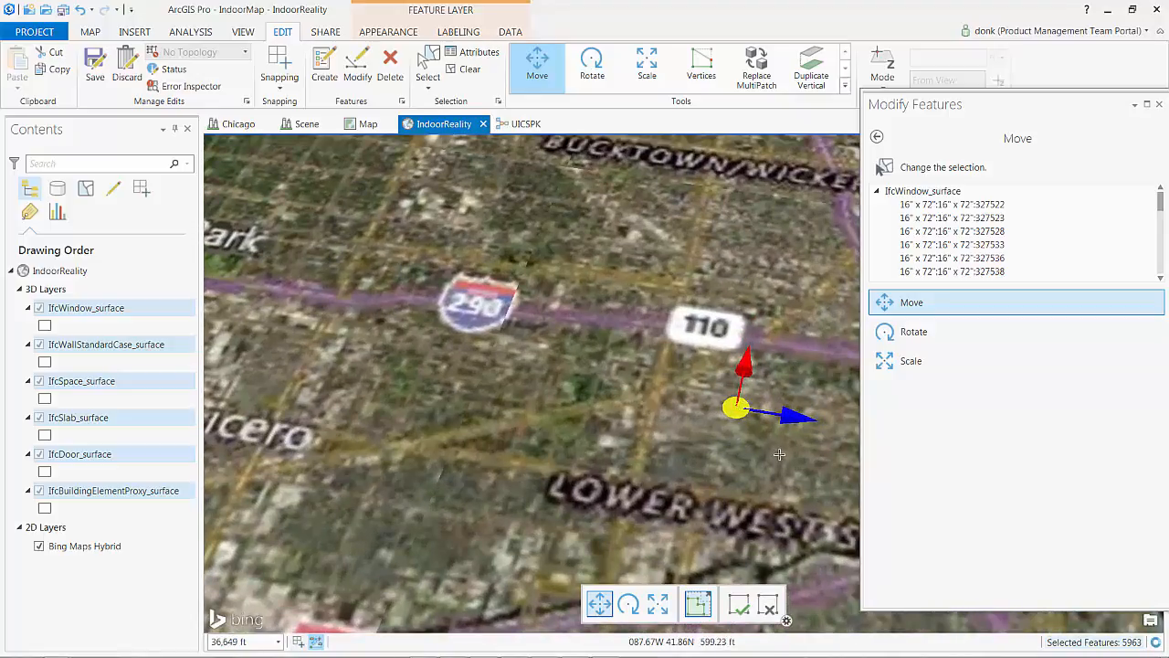
{"action": "middle_click_drag", "start_coordinate": [781, 445], "coordinate": [629, 459]}
{"action": "left_click_drag", "start_coordinate": [637, 449], "coordinate": [770, 470]}
{"action": "scroll", "coordinate": [691, 473], "scroll_direction": "up", "scroll_amount": 3}
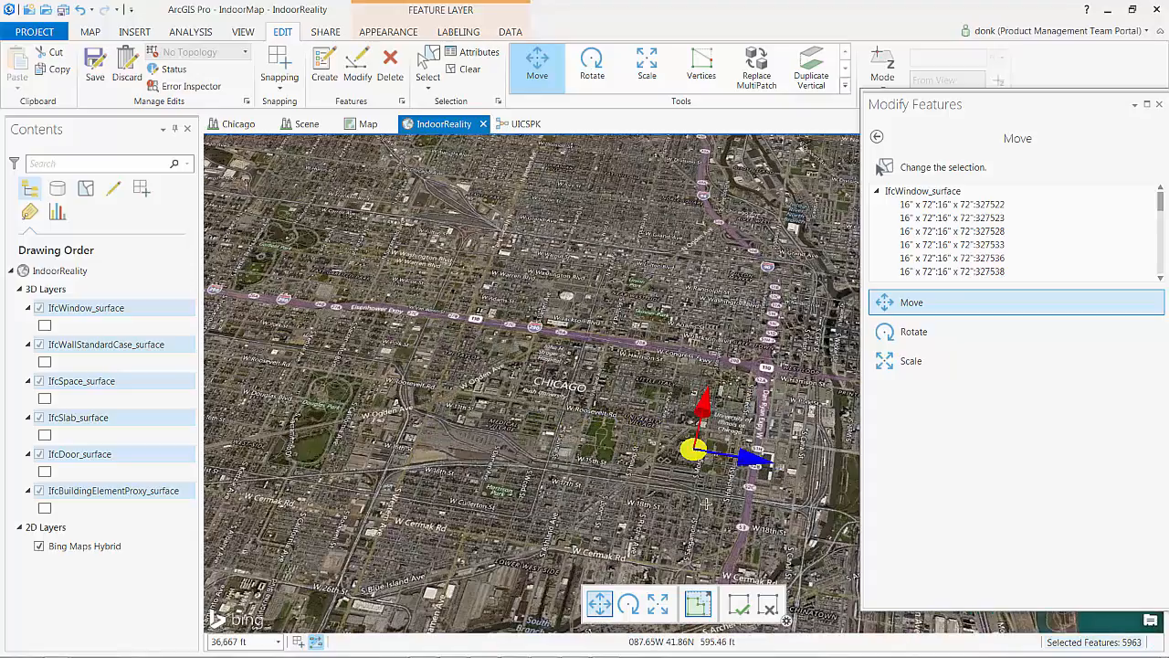
{"action": "scroll", "coordinate": [692, 473], "scroll_direction": "up", "scroll_amount": 2}
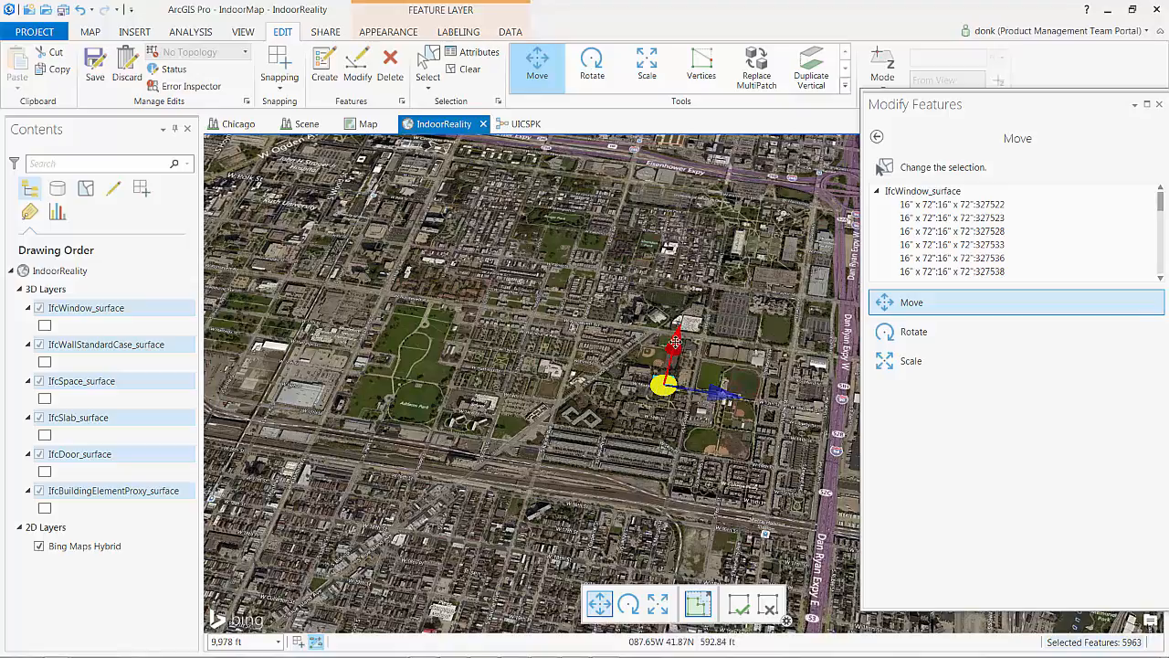
{"action": "left_click_drag", "start_coordinate": [675, 341], "coordinate": [663, 363]}
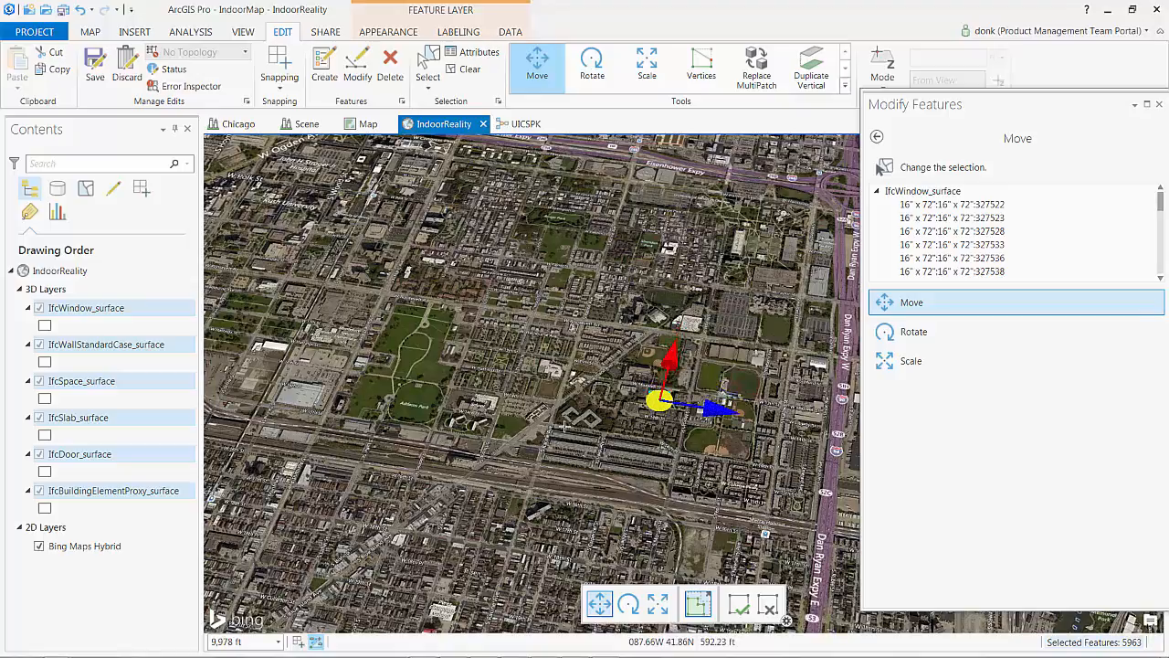
- Move the building features north onto the university campus, just north of W Taylor St near S Morgan St
{"action": "scroll", "coordinate": [569, 418], "scroll_direction": "up", "scroll_amount": 3}
{"action": "left_click_drag", "start_coordinate": [726, 255], "coordinate": [485, 363]}
{"action": "left_click_drag", "start_coordinate": [404, 509], "coordinate": [411, 499]}
{"action": "left_click_drag", "start_coordinate": [485, 361], "coordinate": [609, 328]}
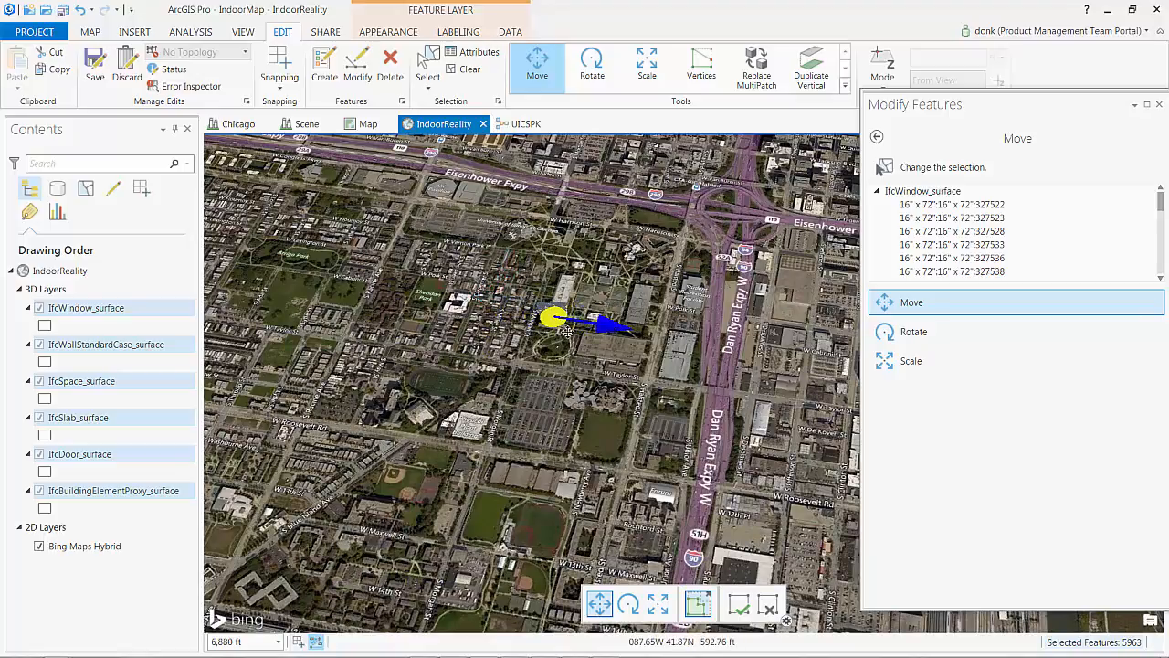
{"action": "scroll", "coordinate": [551, 329], "scroll_direction": "up", "scroll_amount": 5}
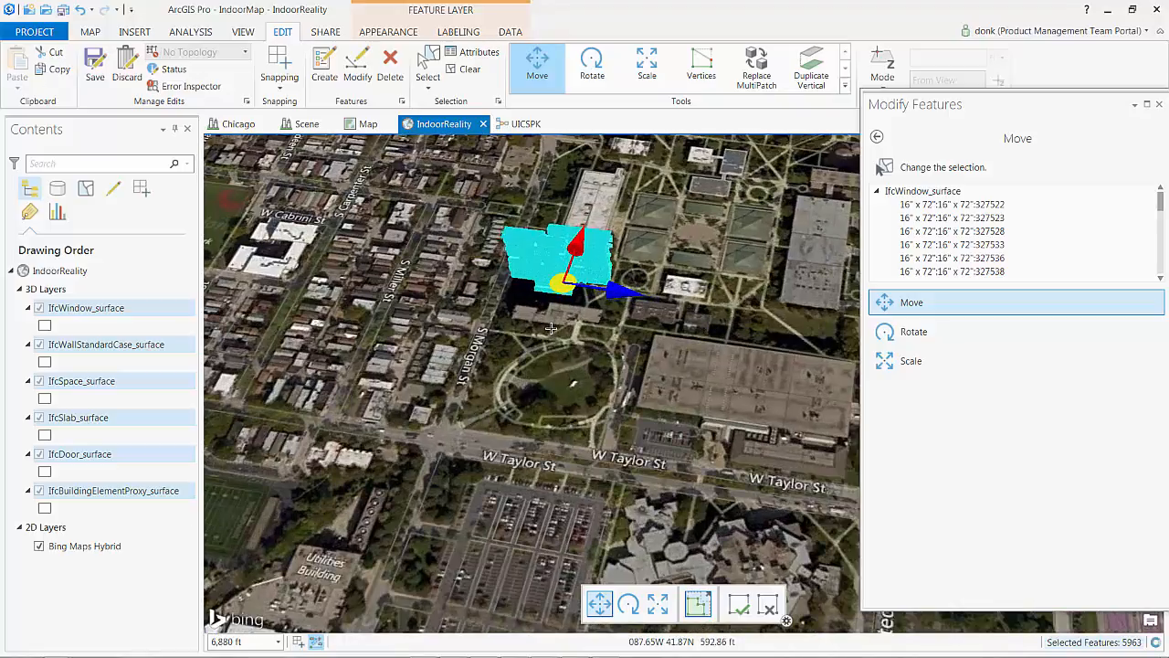
{"action": "scroll", "coordinate": [551, 322], "scroll_direction": "up", "scroll_amount": 2}
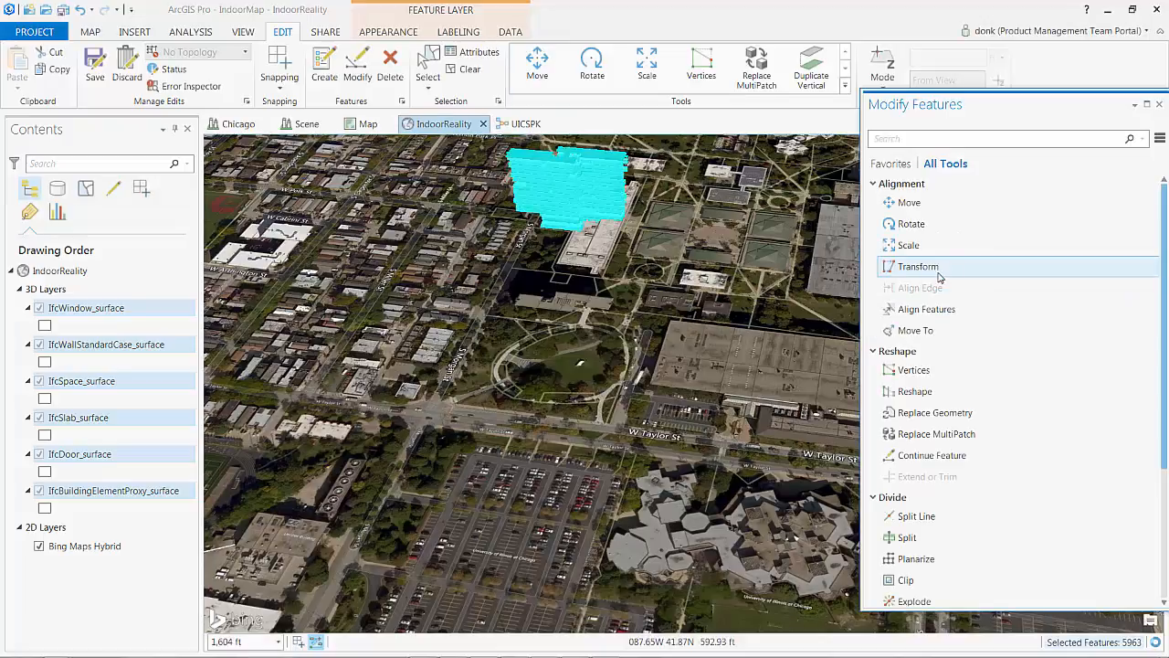
- Lower the selected building features with Move To, using the Delta method and a Z offset of -50 ft
{"action": "left_click", "coordinate": [916, 331]}
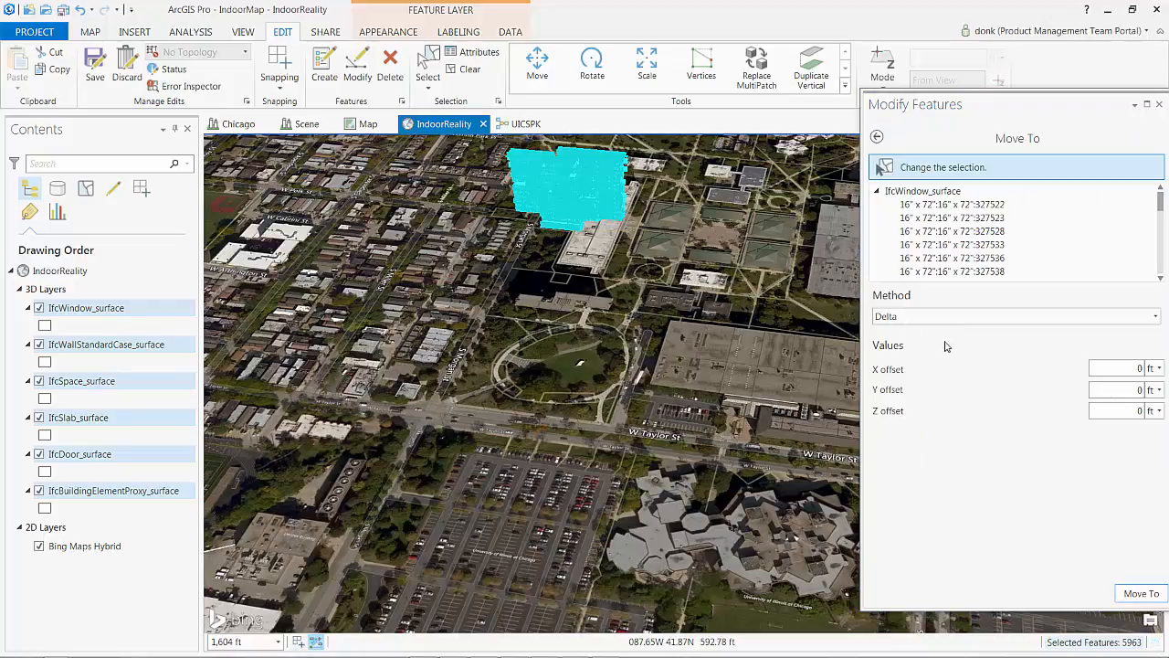
{"action": "left_click", "coordinate": [1131, 414]}
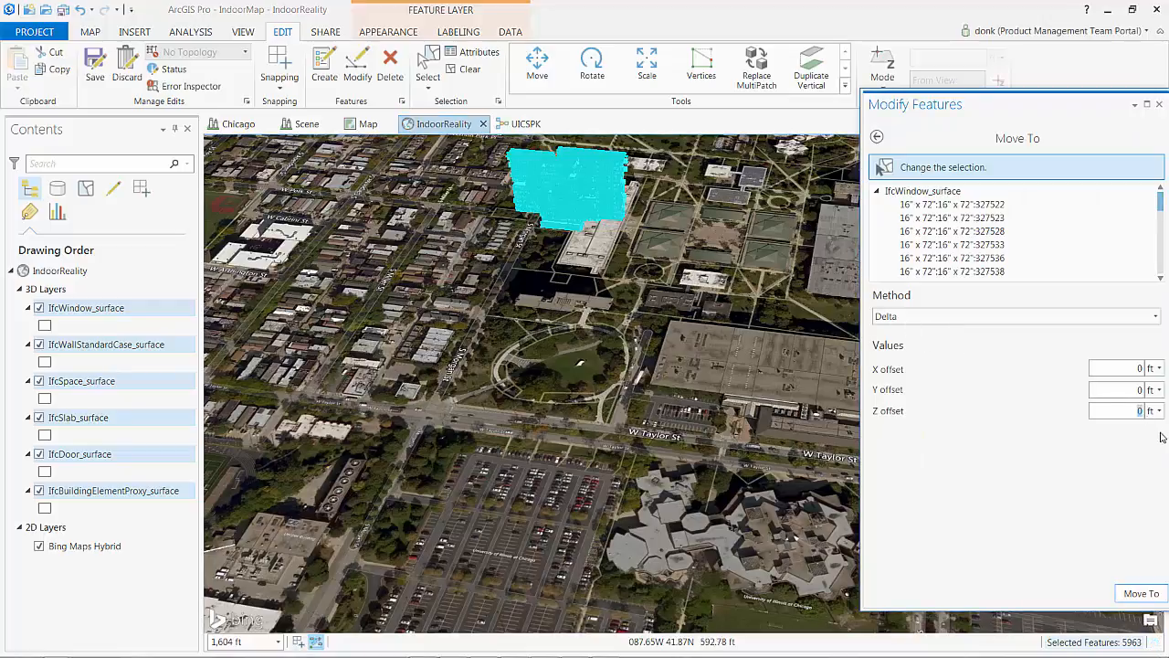
{"action": "type", "text": "-100"}
{"action": "key", "text": "Return"}
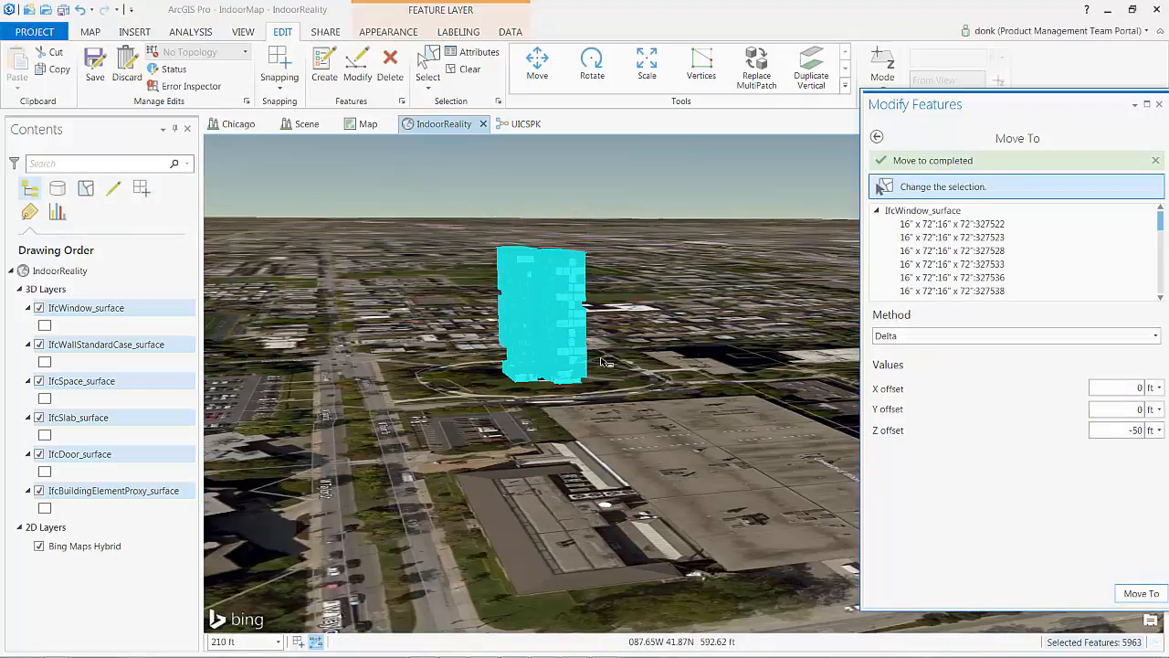
- Lower the selected building features with Move To, using the Delta method and a Z offset of -30 ft
{"action": "type", "text": "z"}
{"action": "scroll", "coordinate": [597, 364], "scroll_direction": "up", "scroll_amount": 5}
{"action": "scroll", "coordinate": [585, 369], "scroll_direction": "down", "scroll_amount": 4}
{"action": "scroll", "coordinate": [606, 384], "scroll_direction": "up", "scroll_amount": 2}
{"action": "left_click", "coordinate": [1127, 429]}
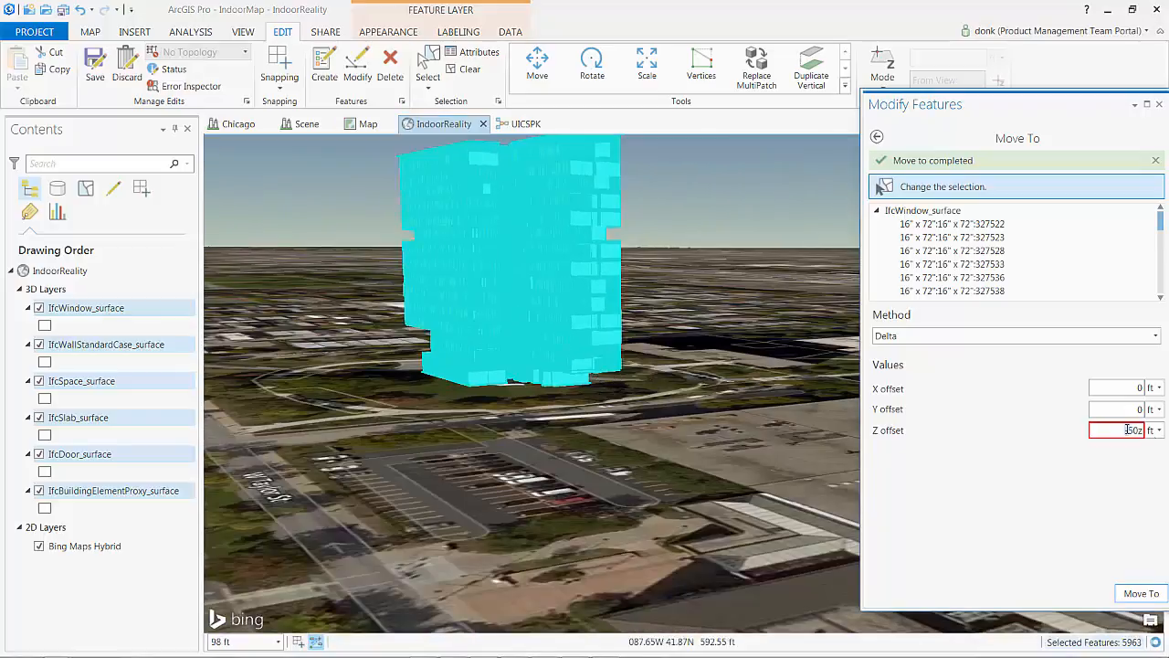
{"action": "type", "text": "-30"}
{"action": "key", "text": "Return"}
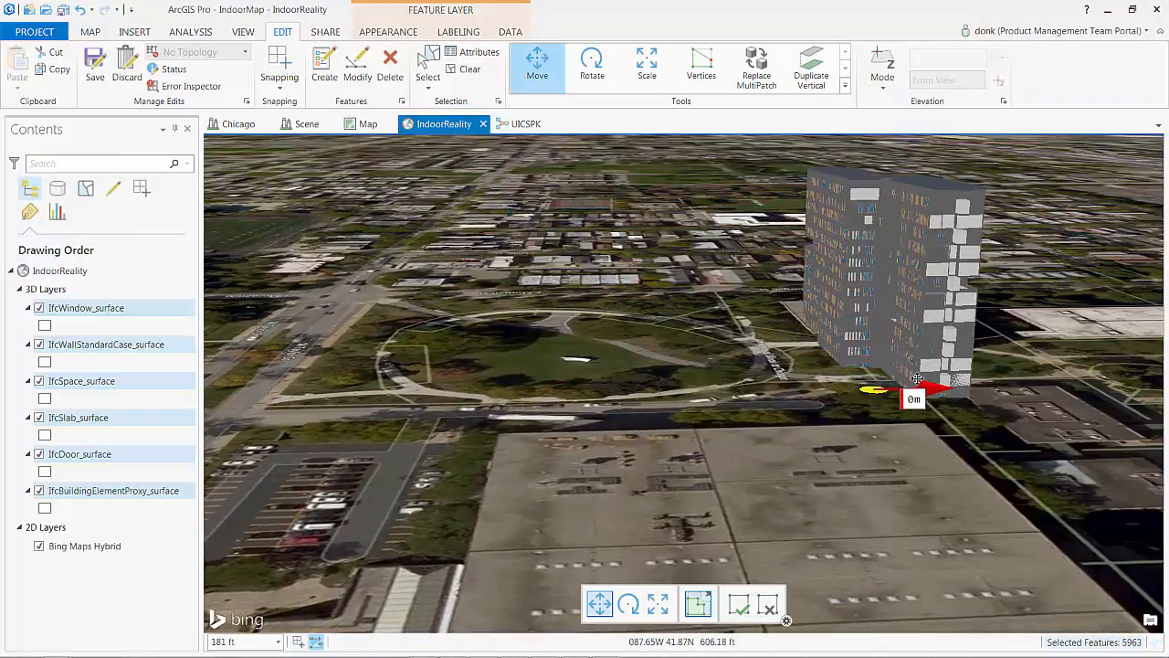
- Nudge the building features across the campus site and raise them with Move To by a Delta Z offset of 10 ft
{"action": "left_click_drag", "start_coordinate": [891, 403], "coordinate": [854, 364]}
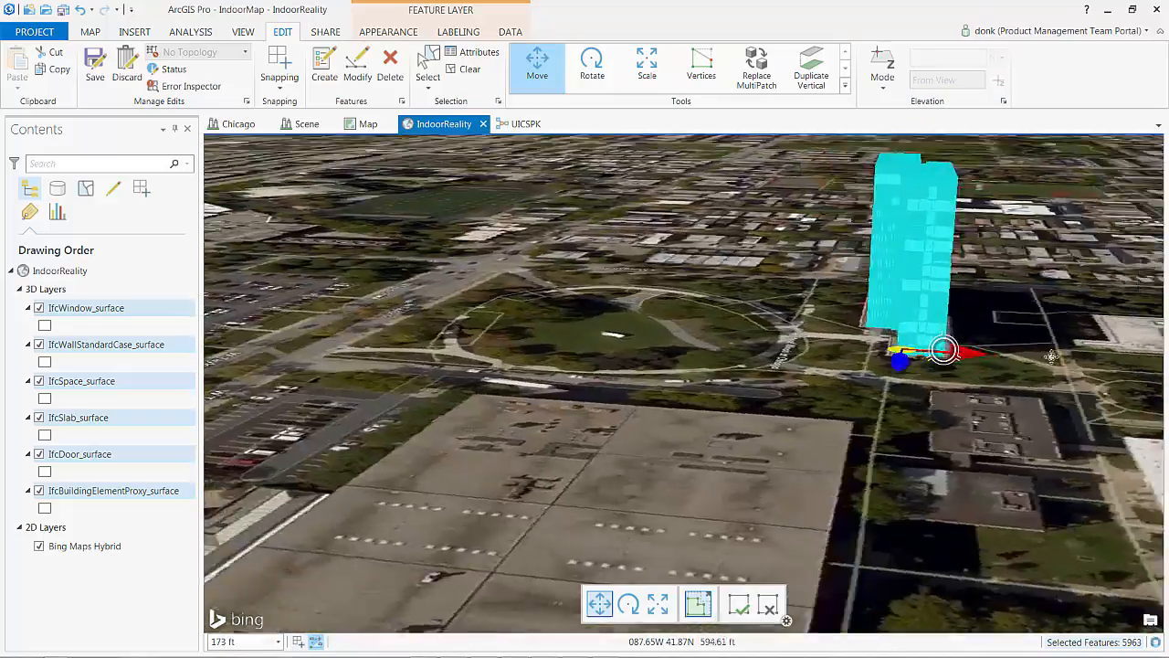
{"action": "middle_click_drag", "start_coordinate": [1051, 356], "coordinate": [817, 323]}
{"action": "middle_click_drag", "start_coordinate": [764, 357], "coordinate": [653, 232]}
{"action": "scroll", "coordinate": [837, 362], "scroll_direction": "up", "scroll_amount": 5}
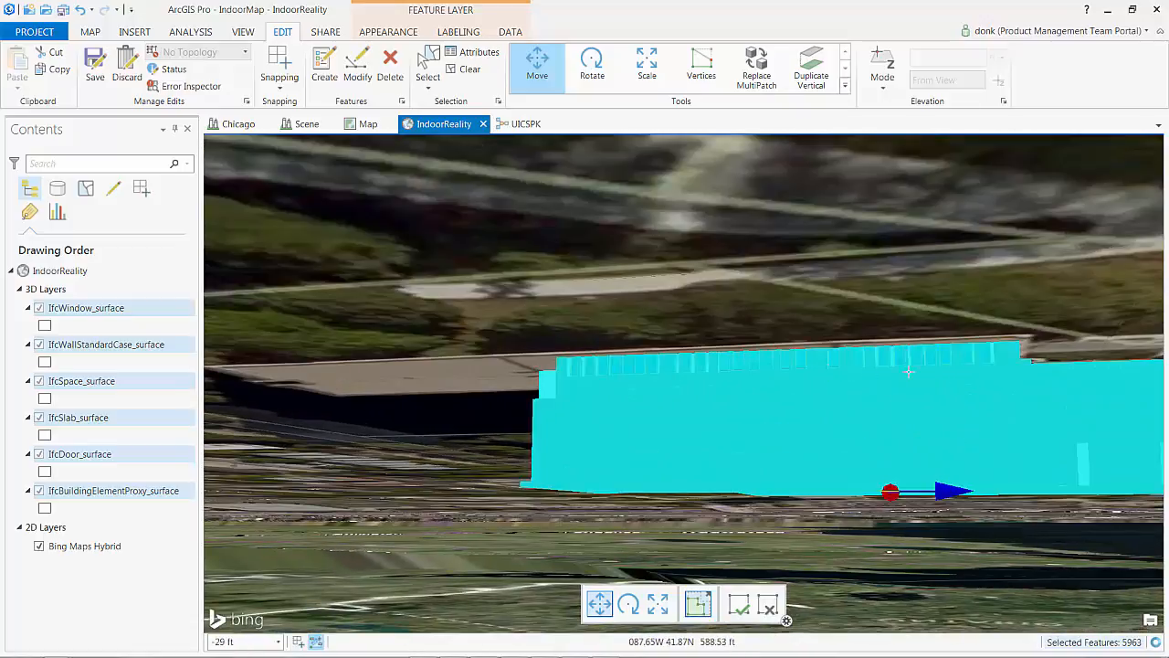
{"action": "middle_click_drag", "start_coordinate": [959, 375], "coordinate": [735, 399]}
{"action": "left_click", "coordinate": [539, 70]}
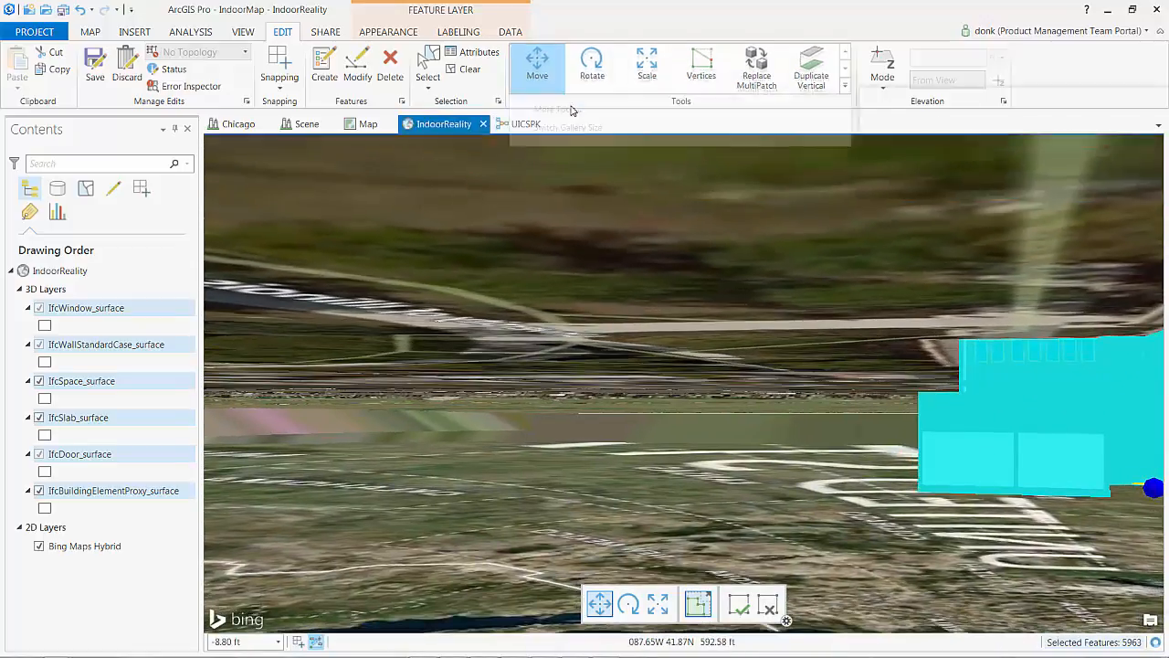
{"action": "left_click", "coordinate": [921, 330]}
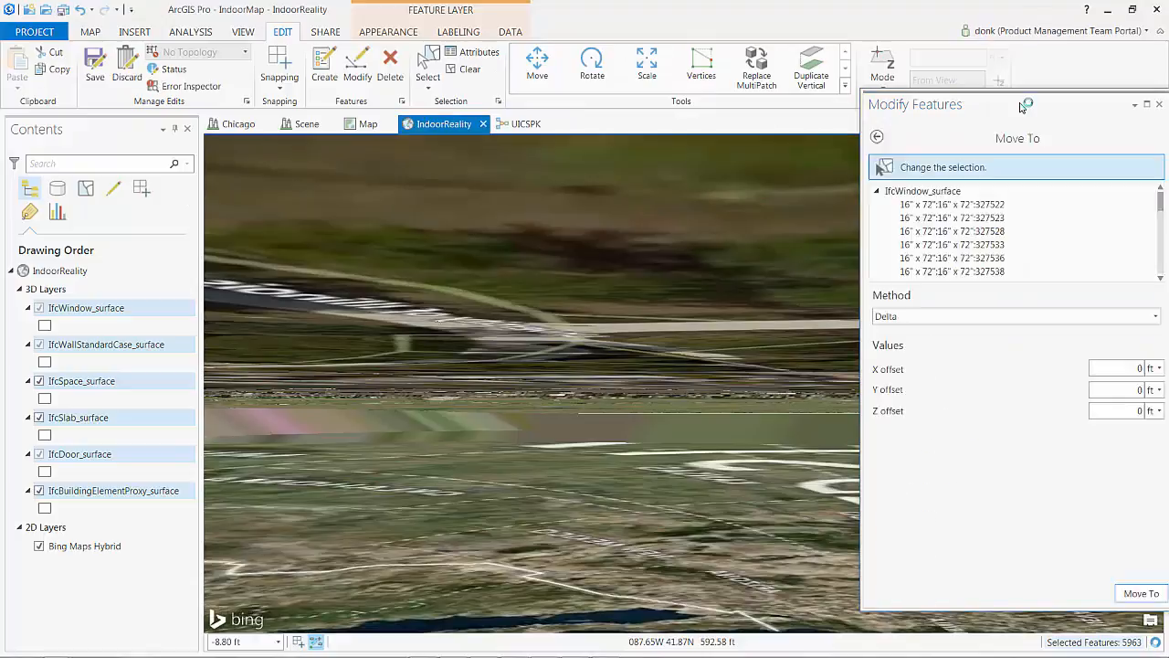
{"action": "left_click_drag", "start_coordinate": [1026, 106], "coordinate": [630, 105]}
{"action": "left_click", "coordinate": [744, 591]}
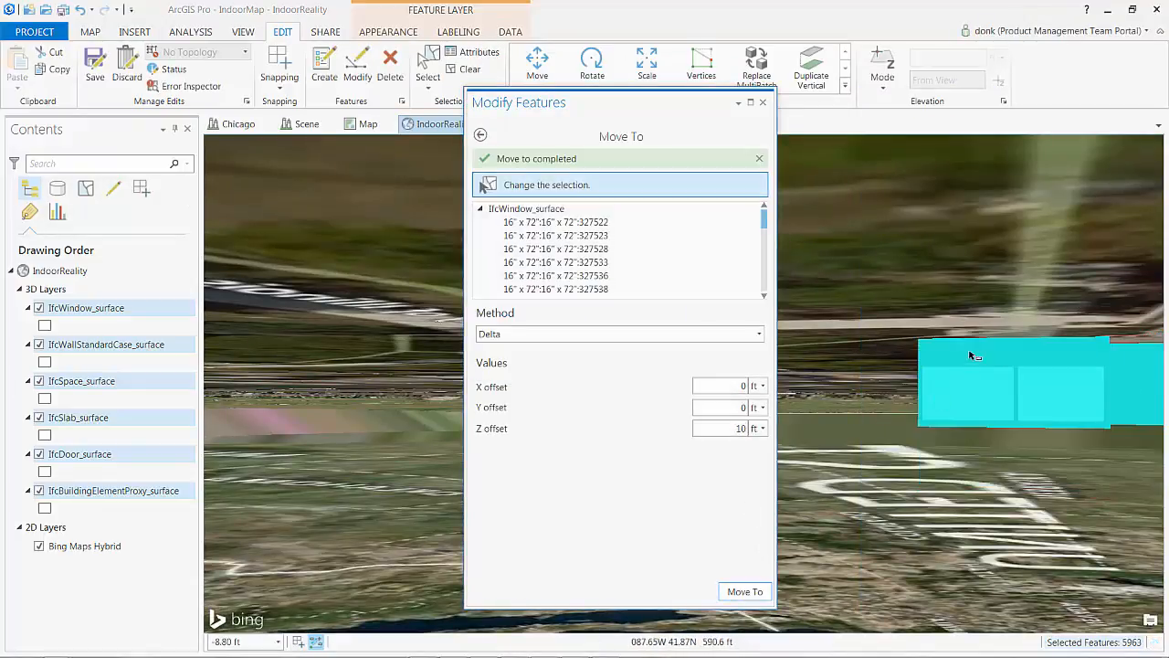
- Lower the building features by a Delta Z offset of -.5 ft and check how the base meets the ground
{"action": "middle_click_drag", "start_coordinate": [970, 355], "coordinate": [976, 362]}
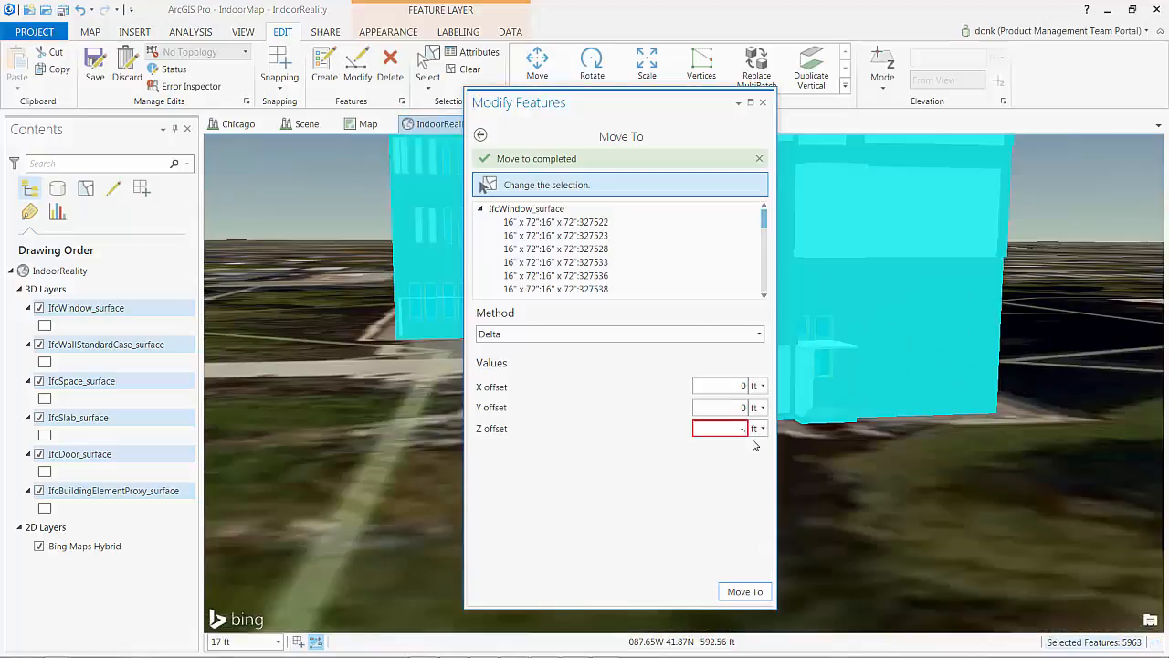
{"action": "type", "text": ".5"}
{"action": "key", "text": "Return"}
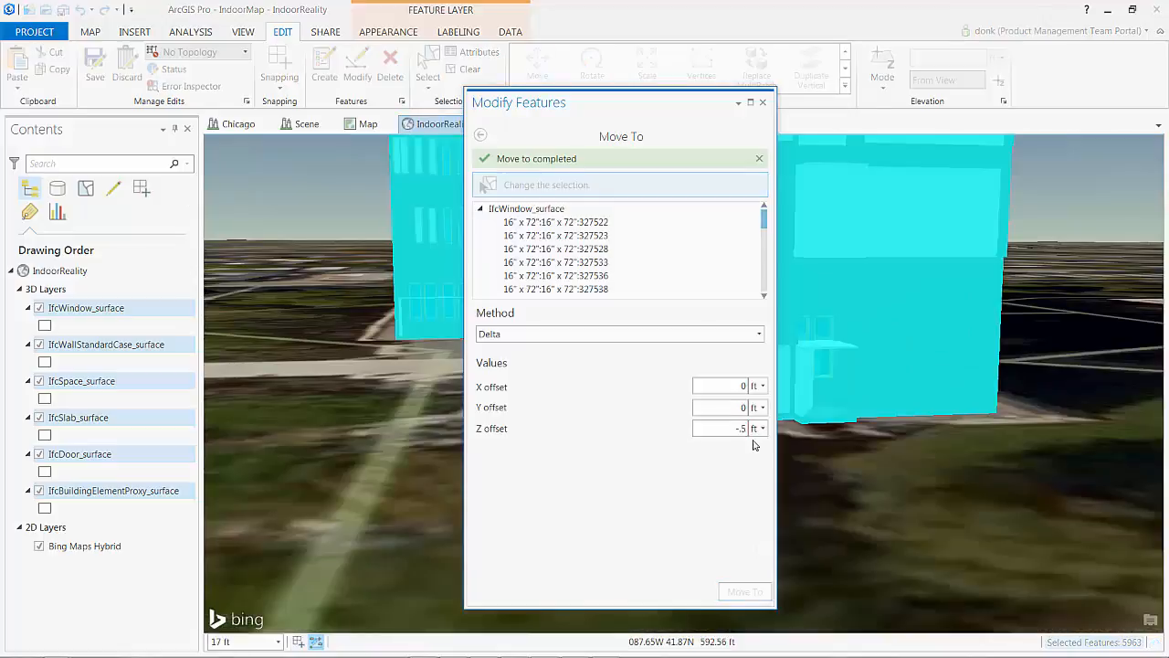
{"action": "type", "text": "zzzzz"}
{"action": "middle_click_drag", "start_coordinate": [893, 427], "coordinate": [1075, 368]}
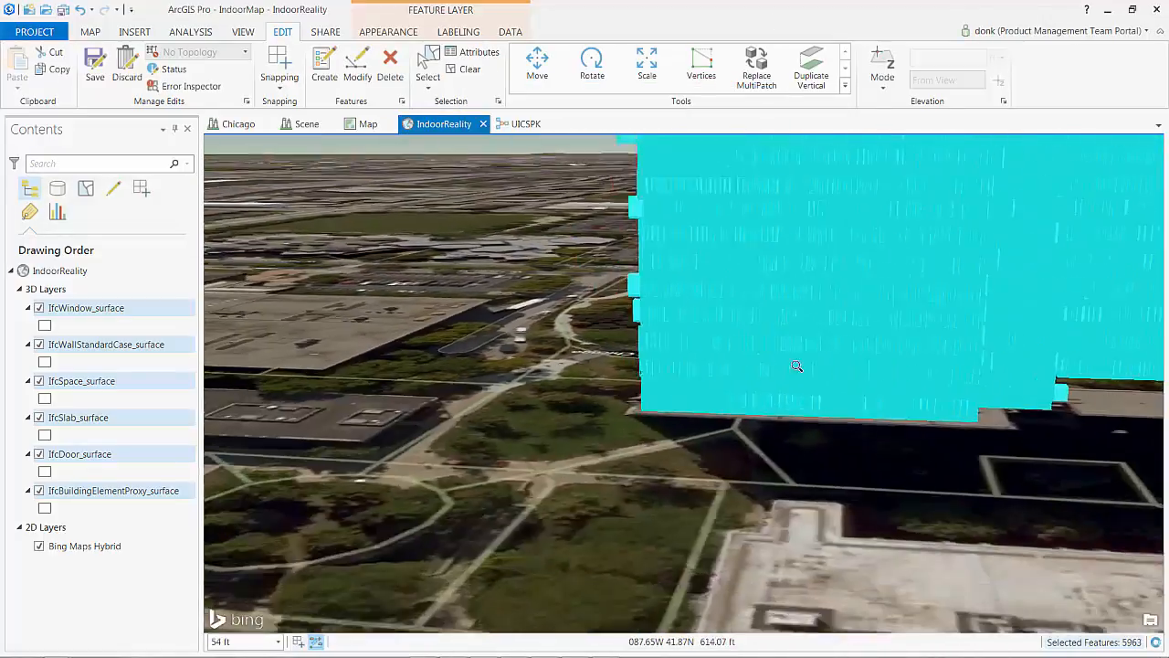
{"action": "scroll", "coordinate": [971, 344], "scroll_direction": "up", "scroll_amount": 5}
{"action": "scroll", "coordinate": [713, 375], "scroll_direction": "down", "scroll_amount": 5}
{"action": "scroll", "coordinate": [713, 375], "scroll_direction": "up", "scroll_amount": 5}
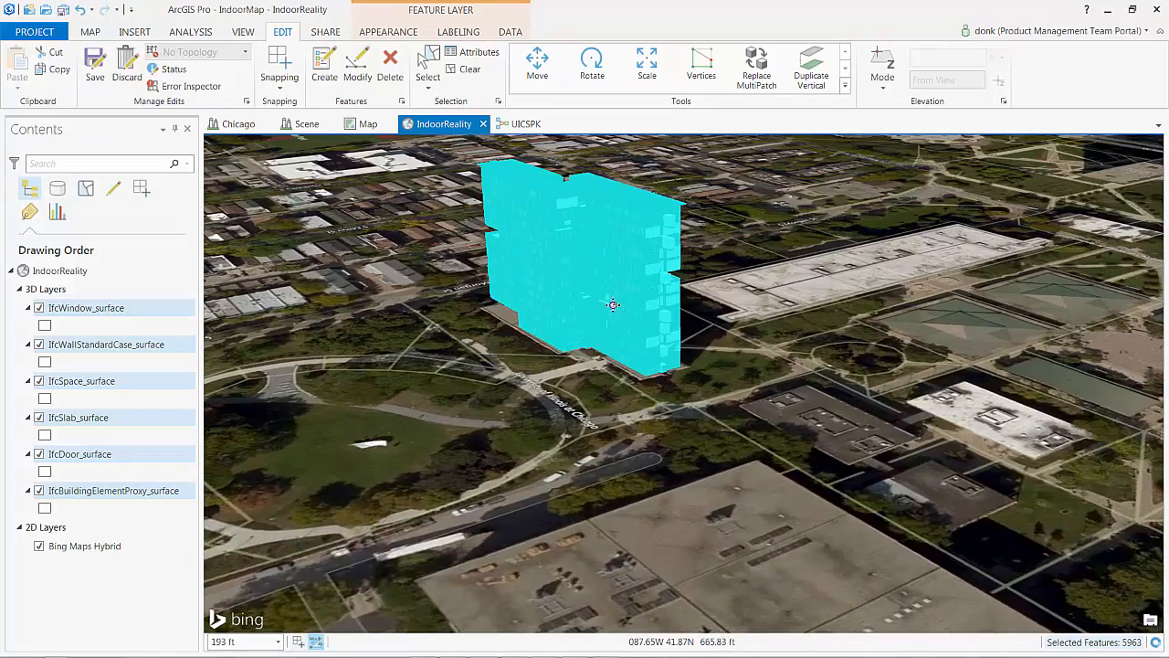
- Save the edits and clear the selection of building features
{"action": "left_click", "coordinate": [95, 77]}
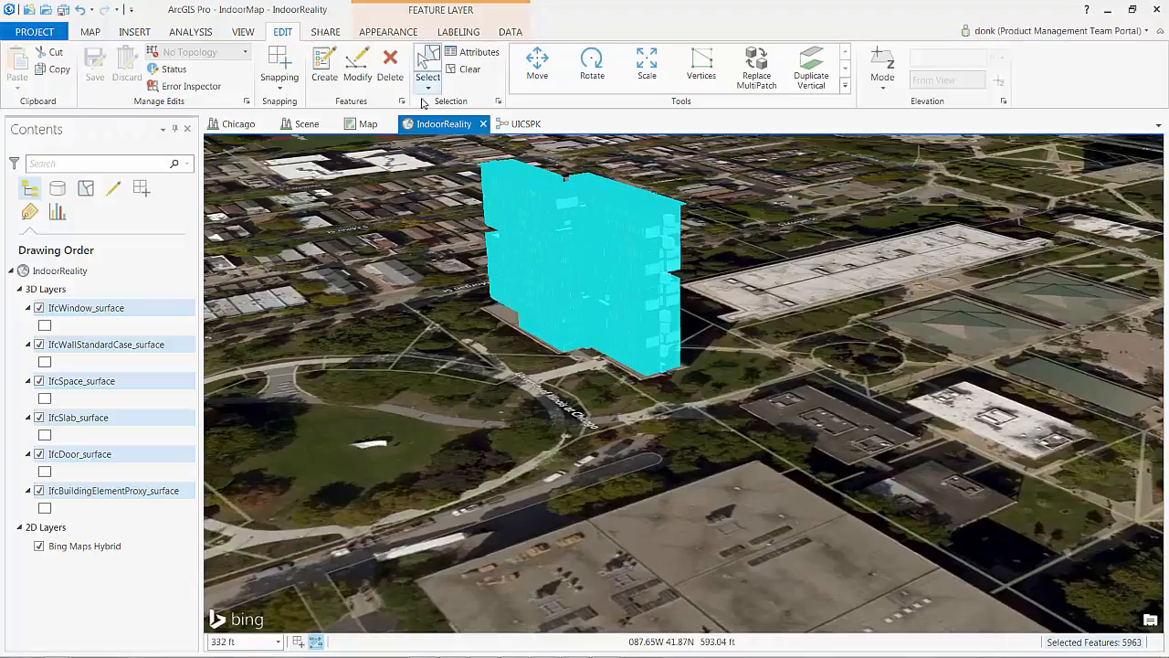
{"action": "left_click", "coordinate": [492, 342]}
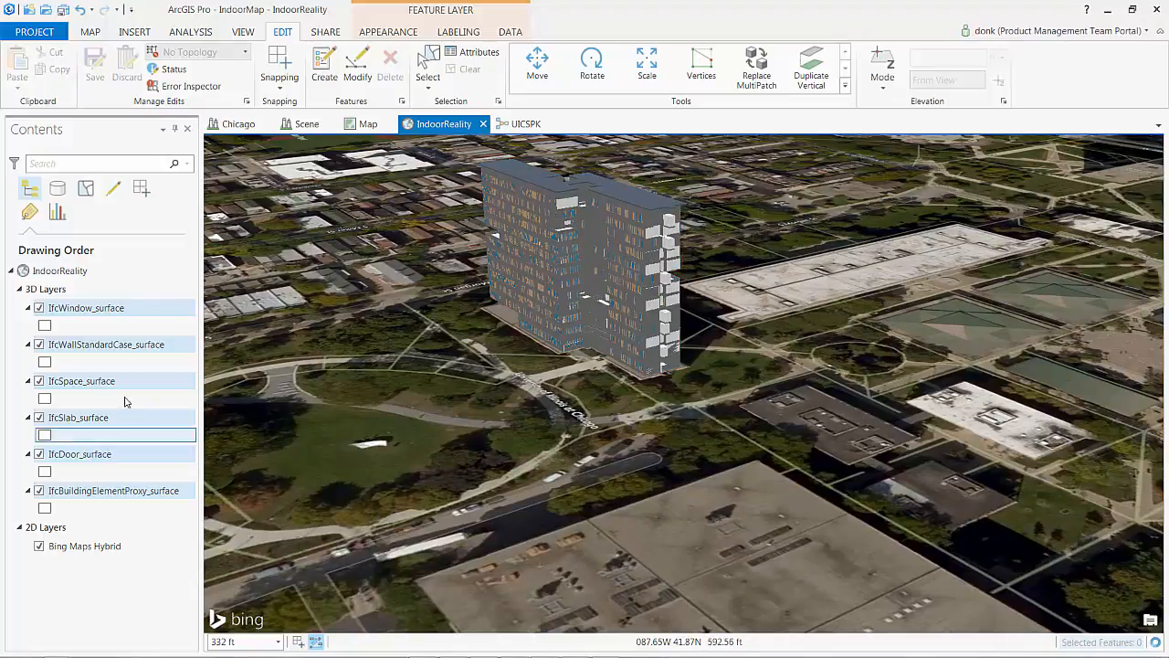
- Select the IfcSpace_surface layer and review its general and display properties
{"action": "left_click", "coordinate": [89, 343]}
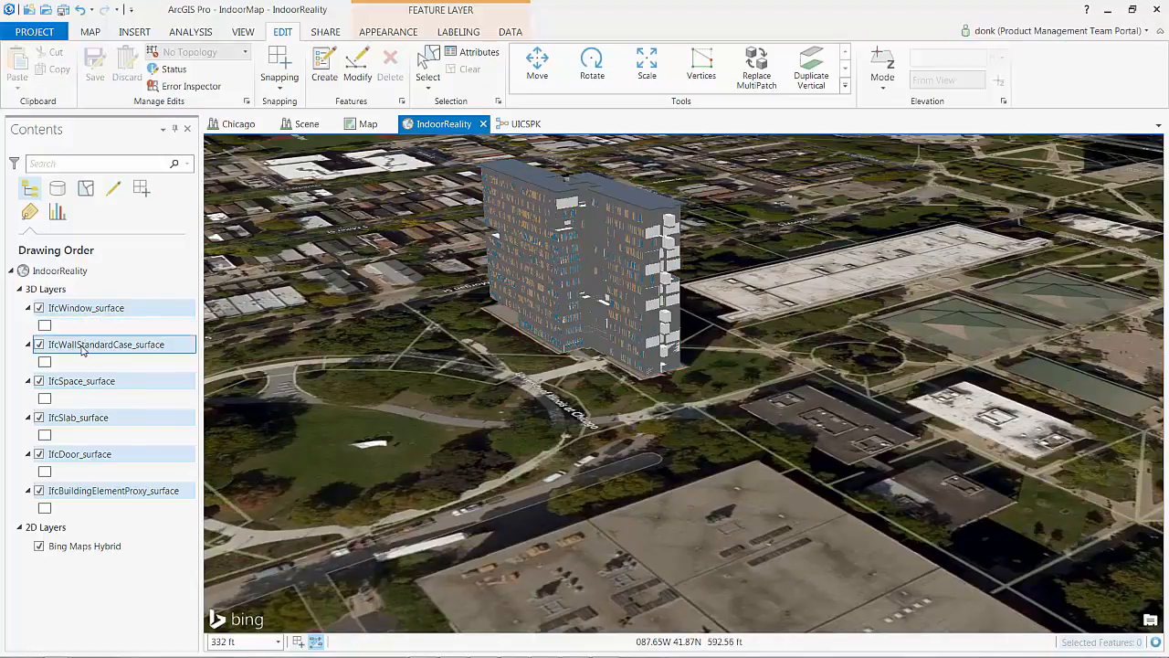
{"action": "left_click", "coordinate": [73, 381]}
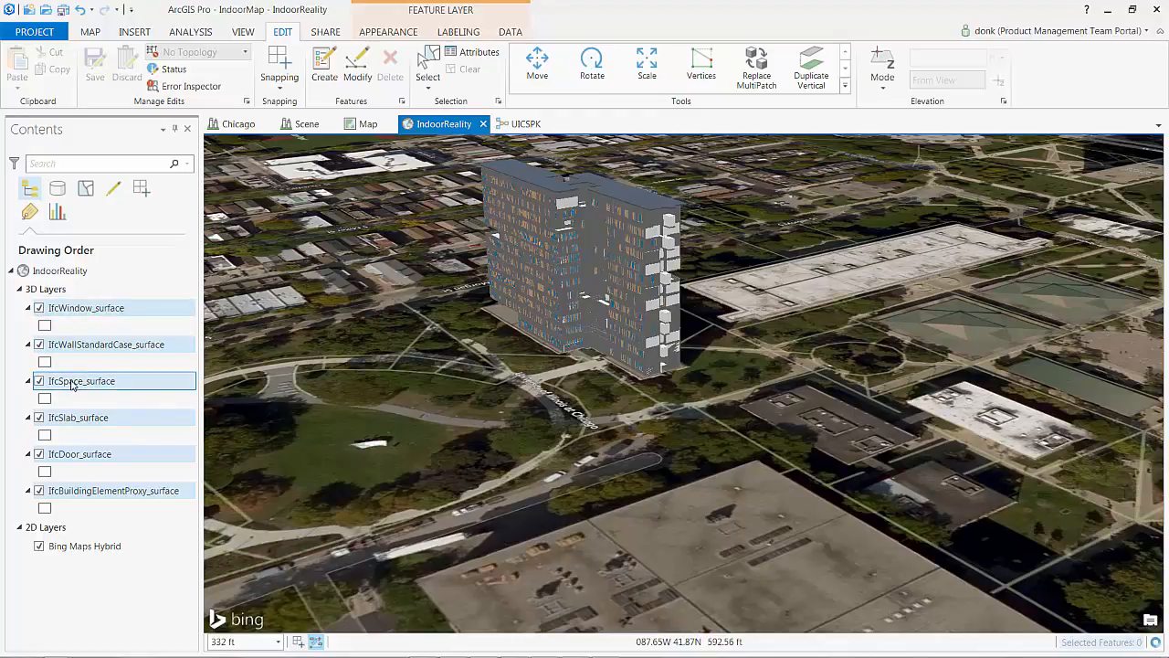
{"action": "right_click", "coordinate": [68, 383]}
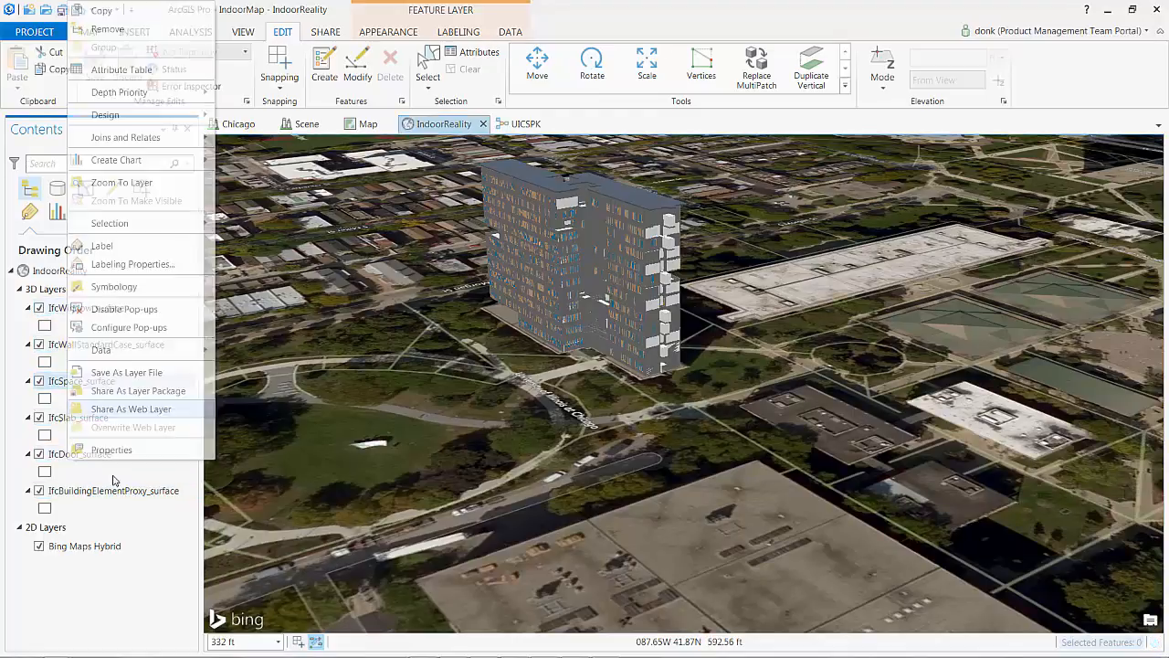
{"action": "left_click", "coordinate": [114, 449]}
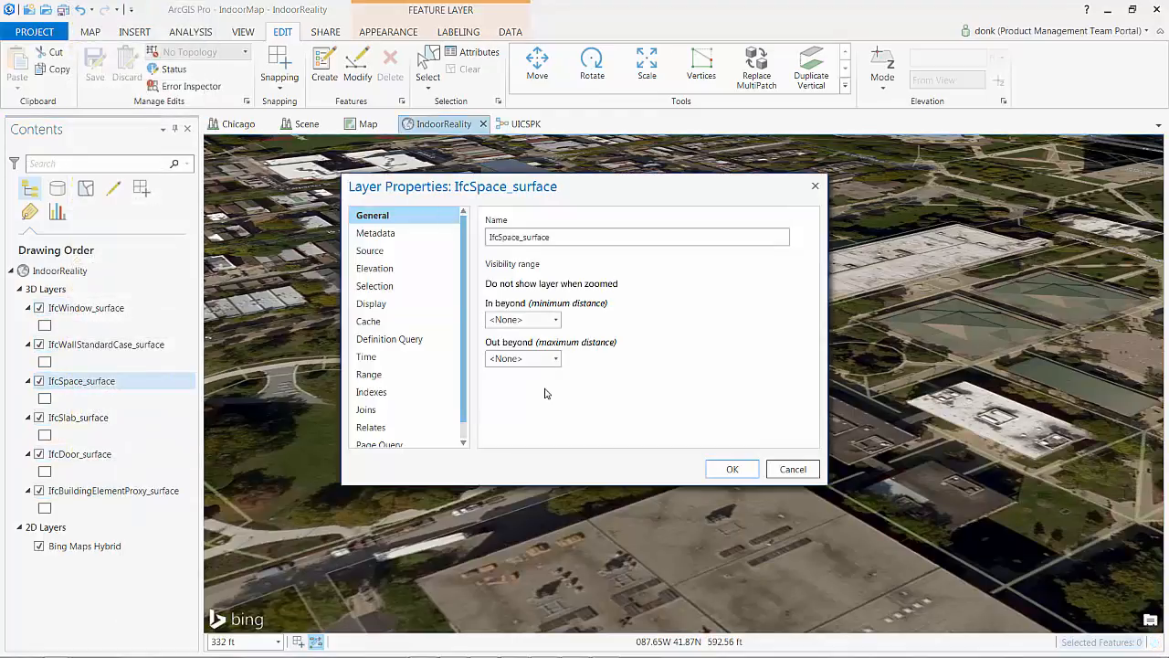
{"action": "left_click", "coordinate": [372, 303]}
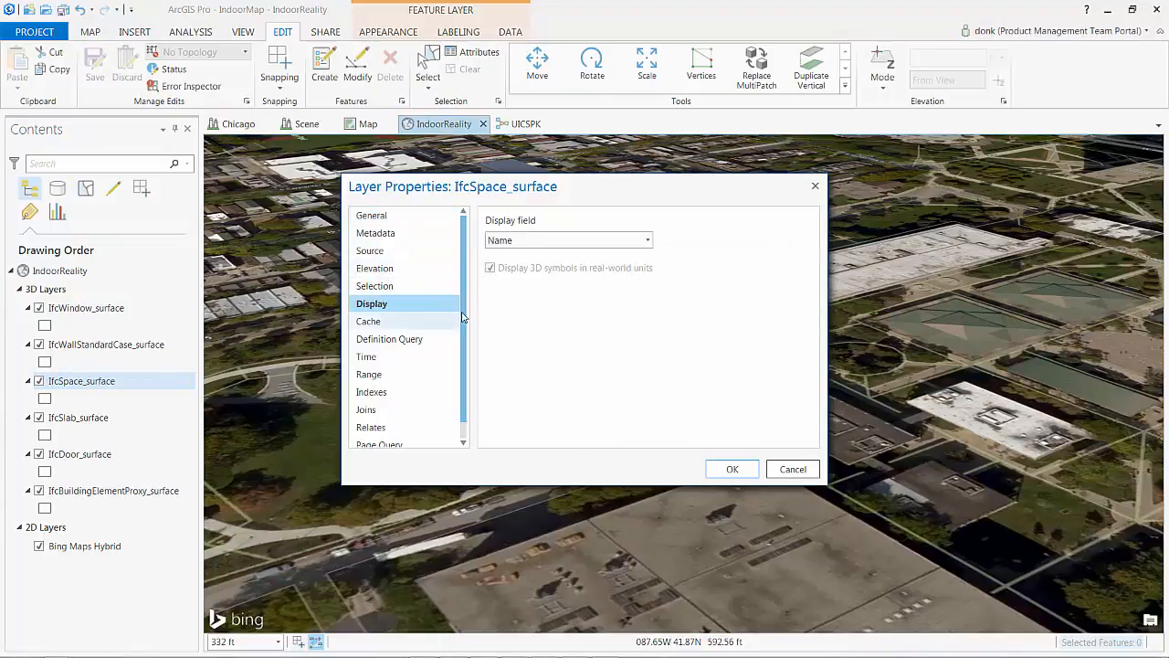
{"action": "left_click", "coordinate": [793, 469]}
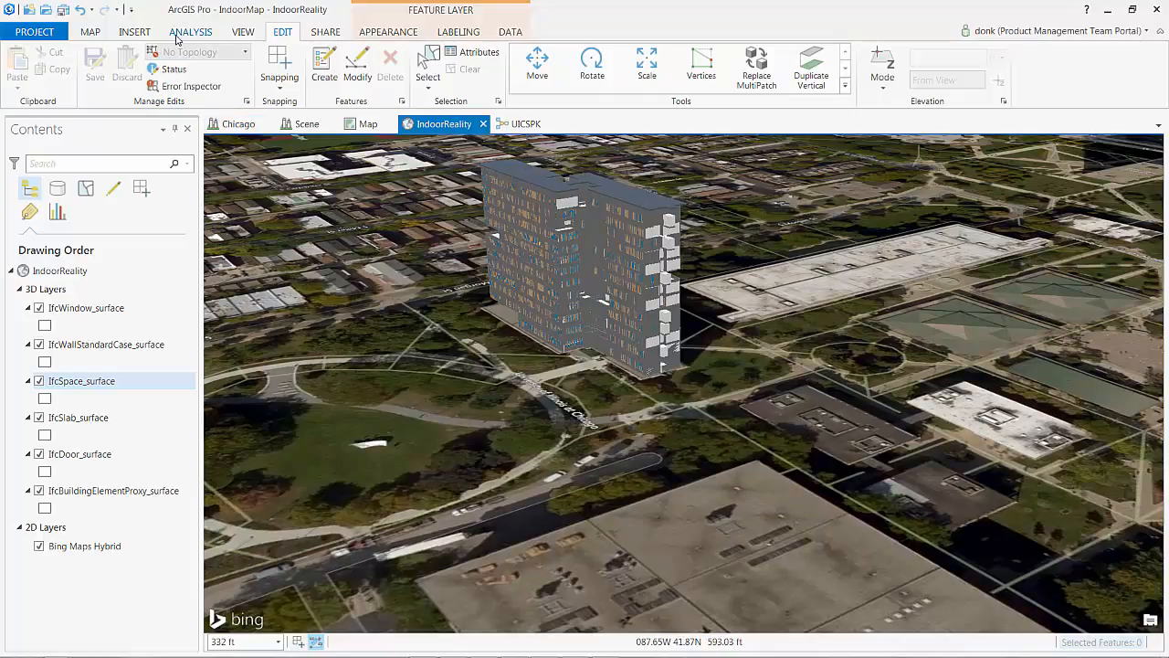
- Set the IfcSpace_surface layer's symbology to Unique Values with GlobalId as the value field
{"action": "left_click", "coordinate": [361, 35]}
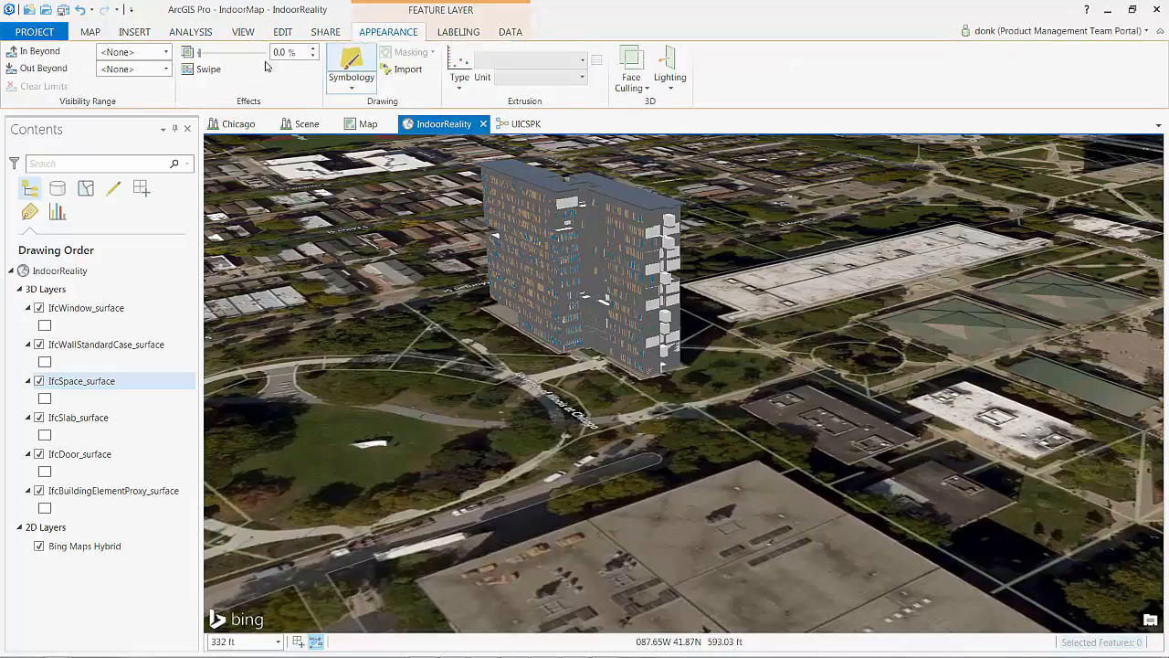
{"action": "left_click", "coordinate": [342, 73]}
{"action": "left_click", "coordinate": [386, 189]}
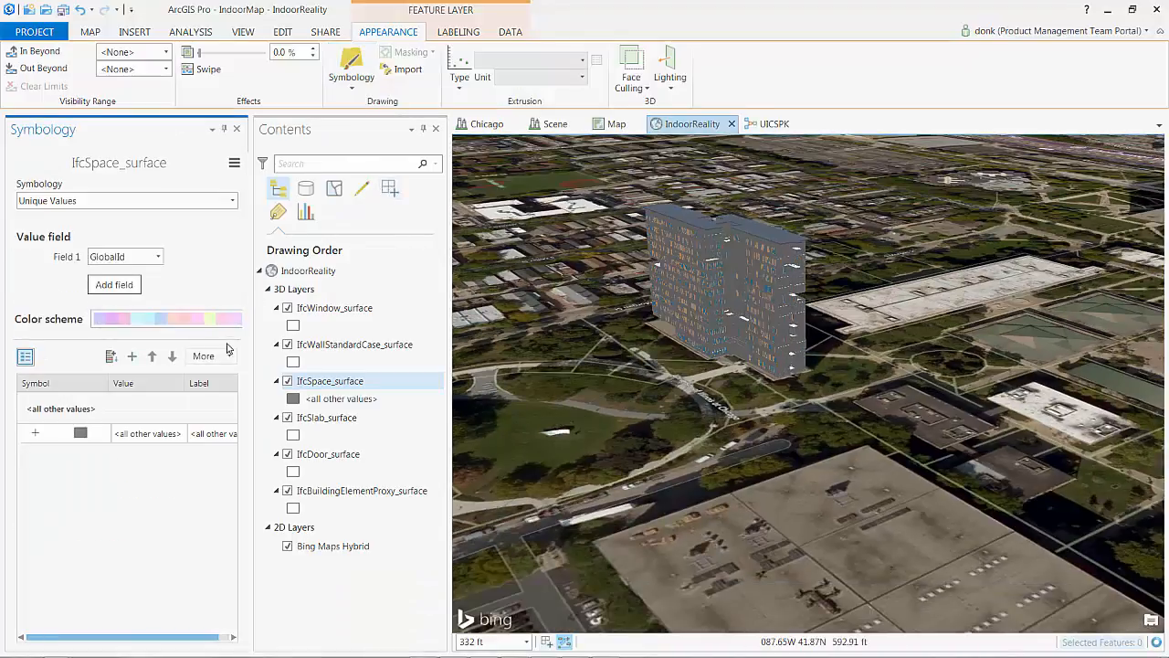
{"action": "left_click", "coordinate": [140, 435]}
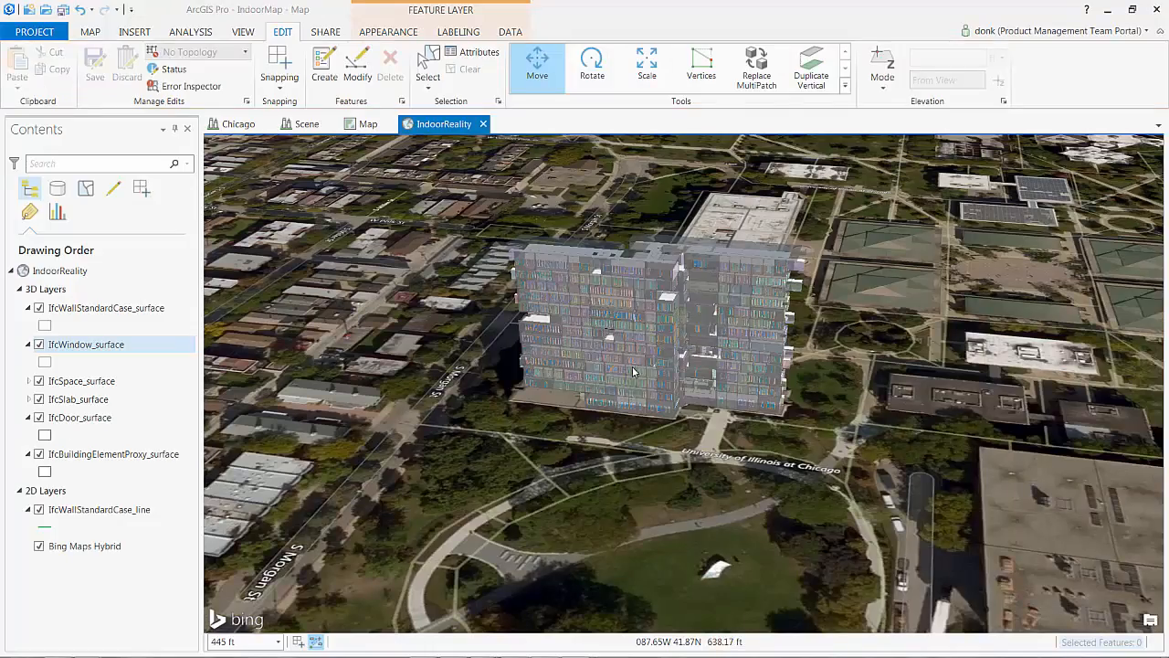
- Select all the IFC layers, including IfcWallStandardCase_line, and zoom to their combined extent
{"action": "left_click_drag", "start_coordinate": [662, 368], "coordinate": [627, 357]}
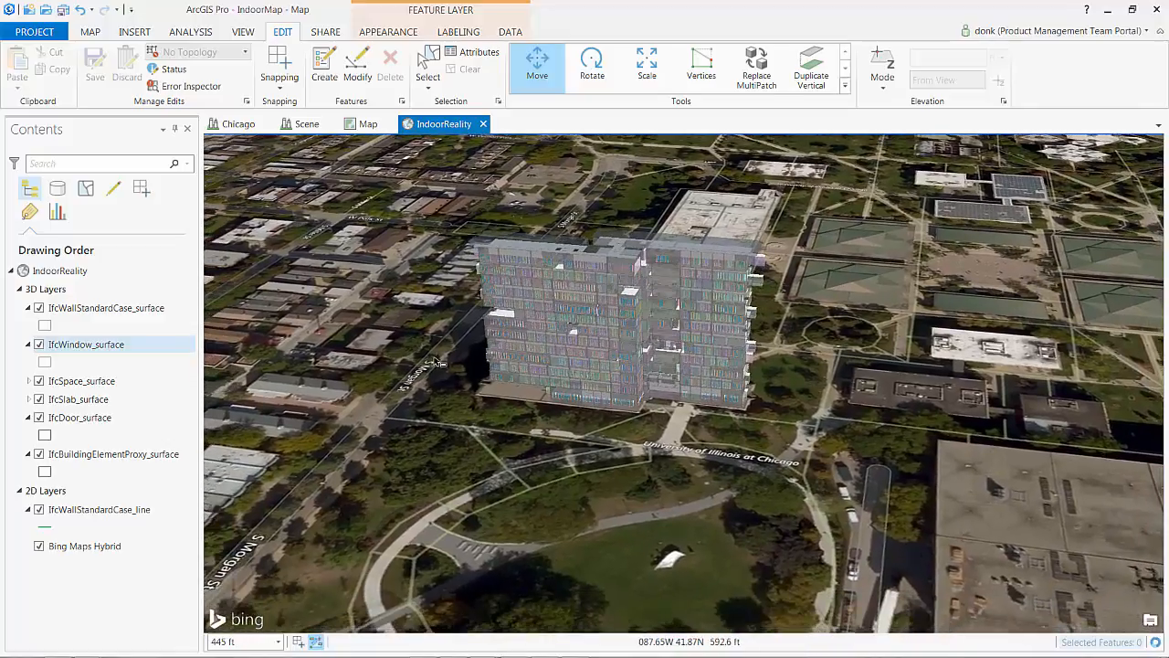
{"action": "left_click", "coordinate": [122, 508]}
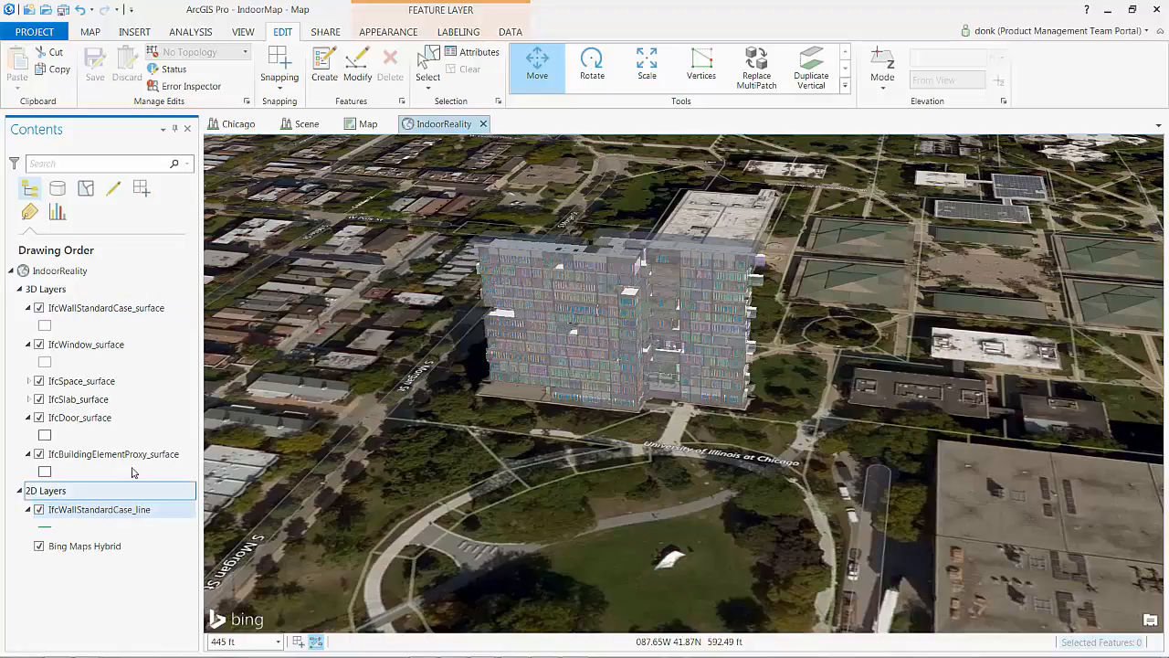
{"action": "left_click", "coordinate": [137, 311], "text": "shift"}
{"action": "right_click", "coordinate": [137, 310]}
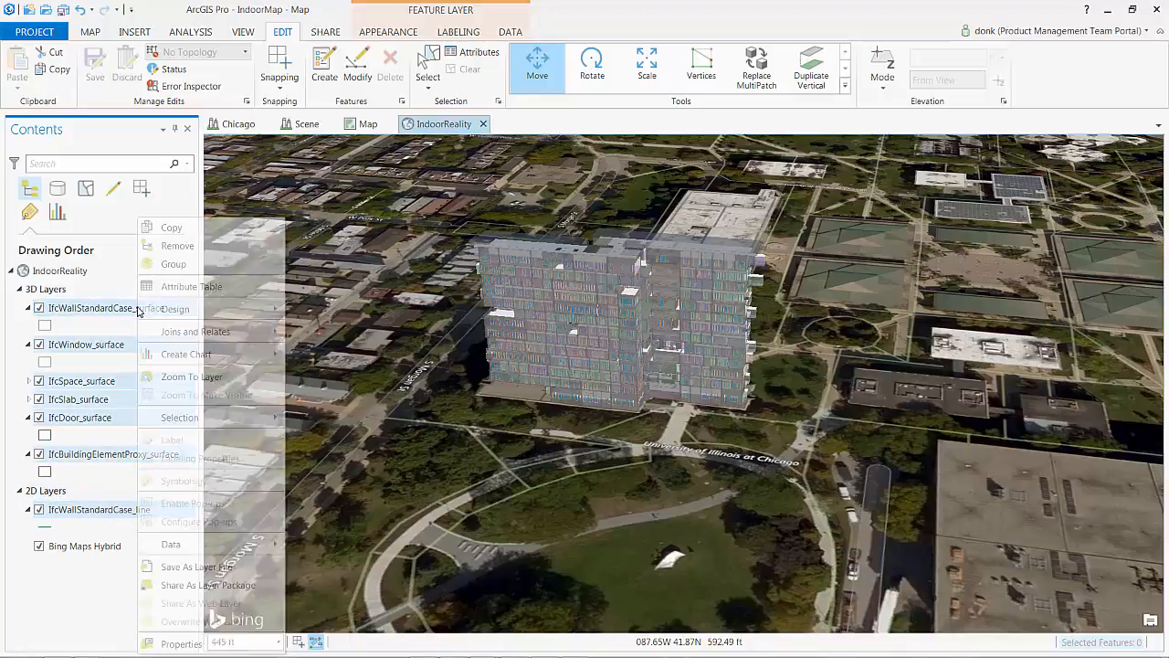
{"action": "left_click", "coordinate": [173, 378]}
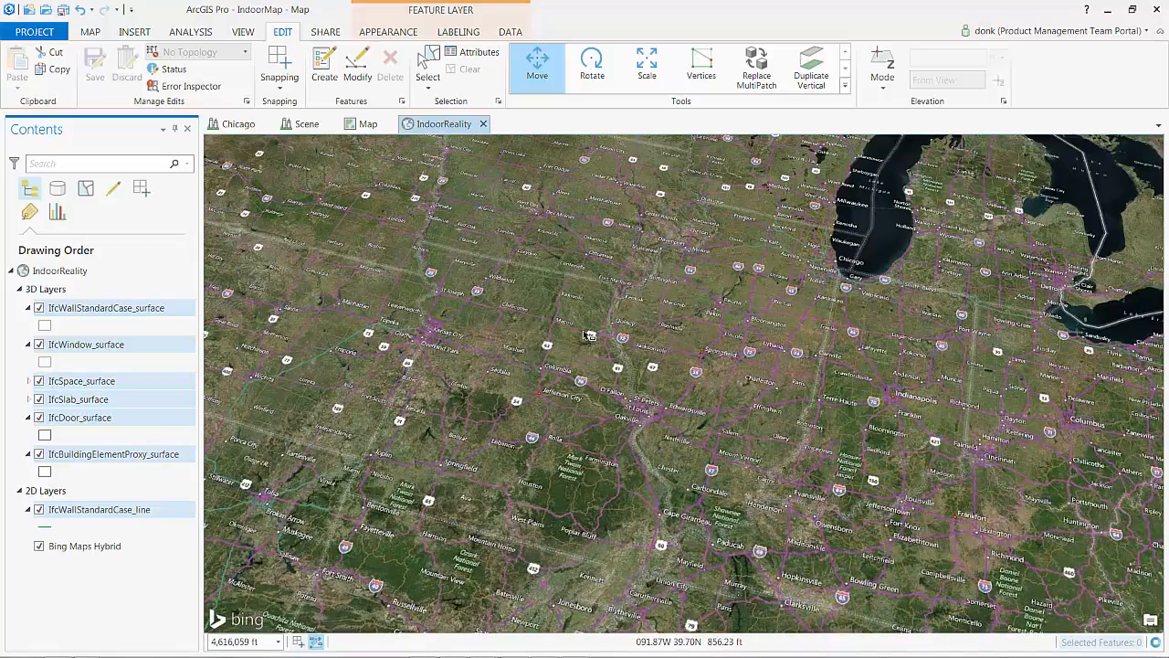
{"action": "left_click", "coordinate": [349, 347]}
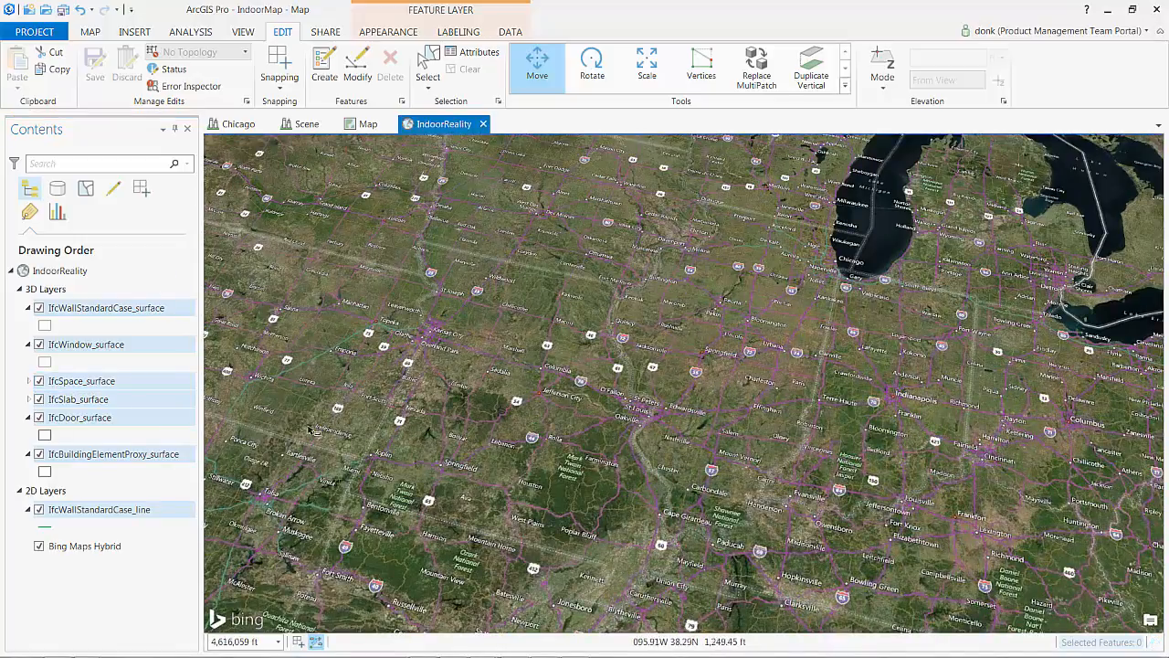
- Select only the IfcWallStandardCase_surface layer, search the geoprocessing tools for "Recalcu" and open Recalculate Feature Class Extent
{"action": "left_click", "coordinate": [179, 310]}
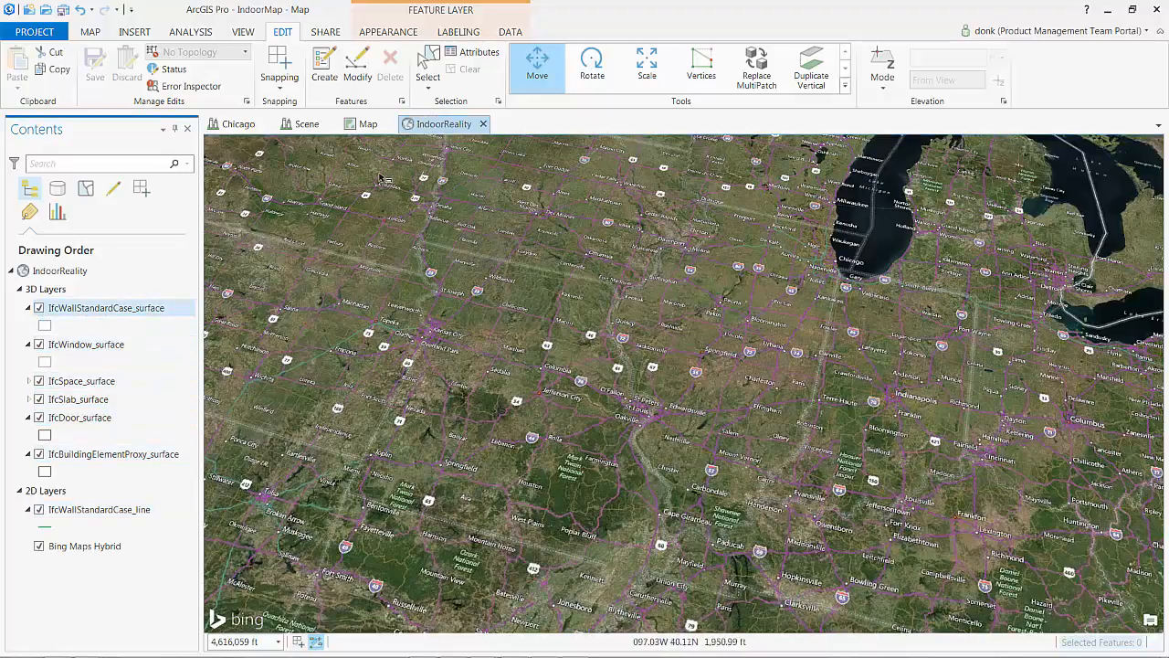
{"action": "left_click", "coordinate": [198, 33]}
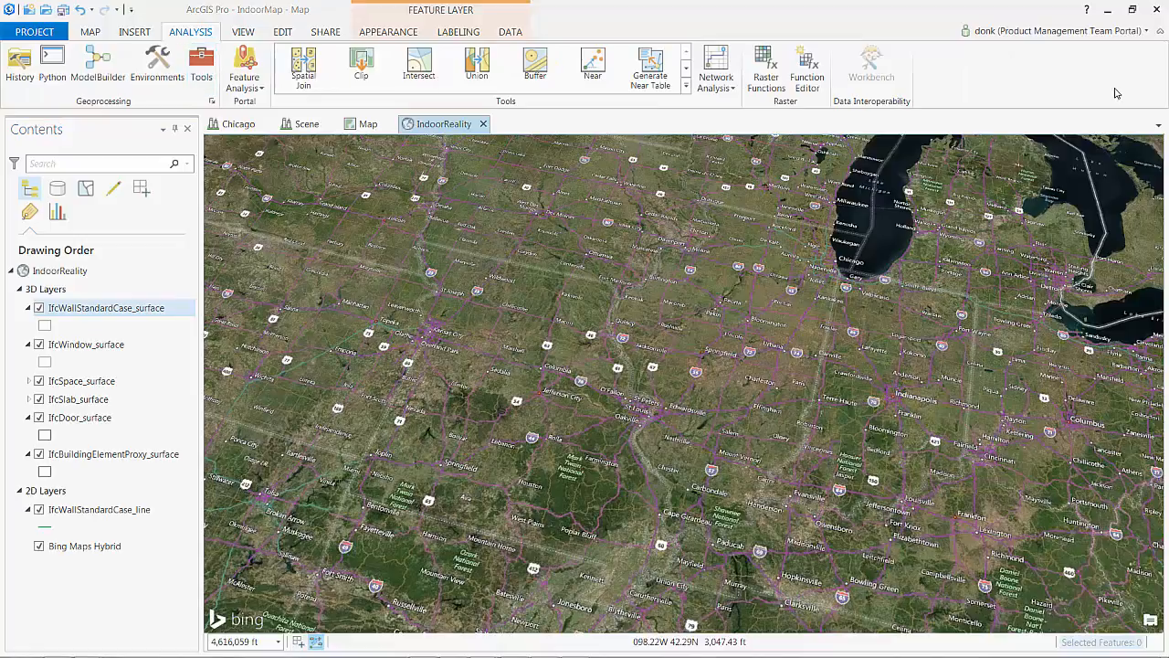
{"action": "left_click_drag", "start_coordinate": [1168, 127], "coordinate": [817, 128]}
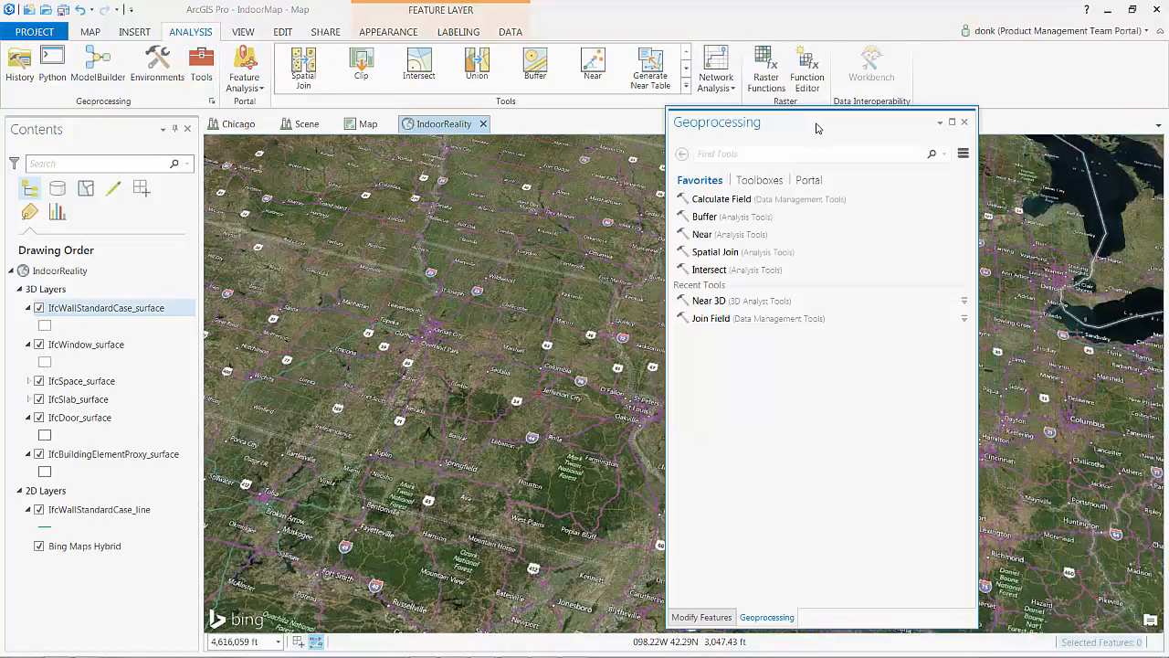
{"action": "left_click", "coordinate": [777, 153]}
{"action": "type", "text": "R"}
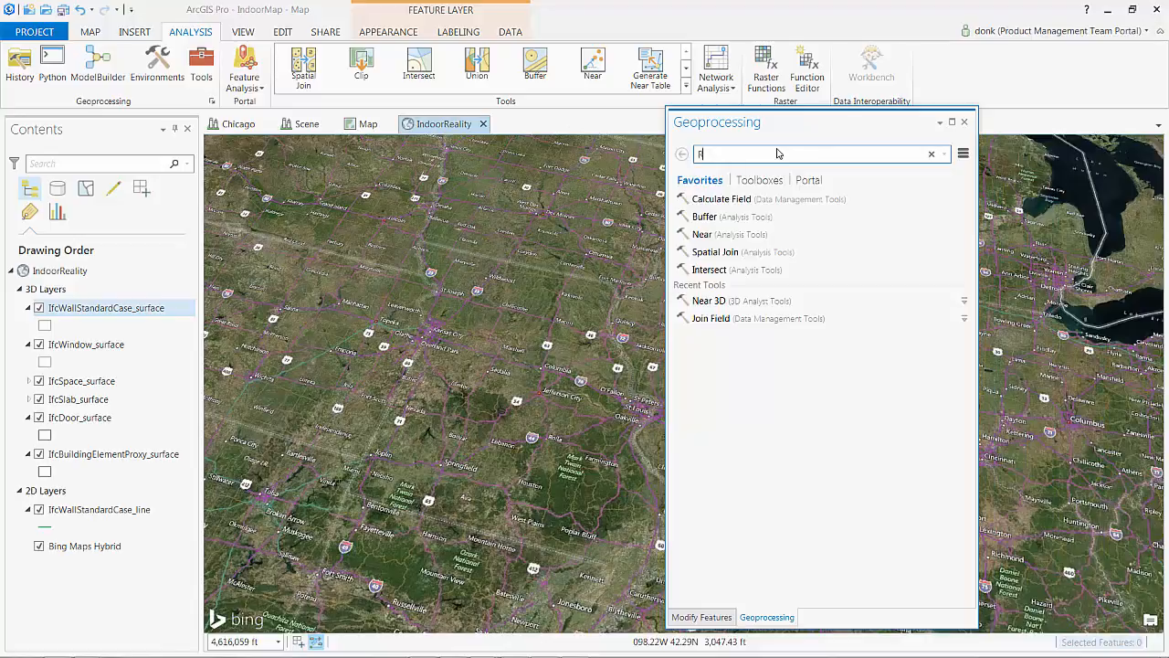
{"action": "type", "text": "ecalcu"}
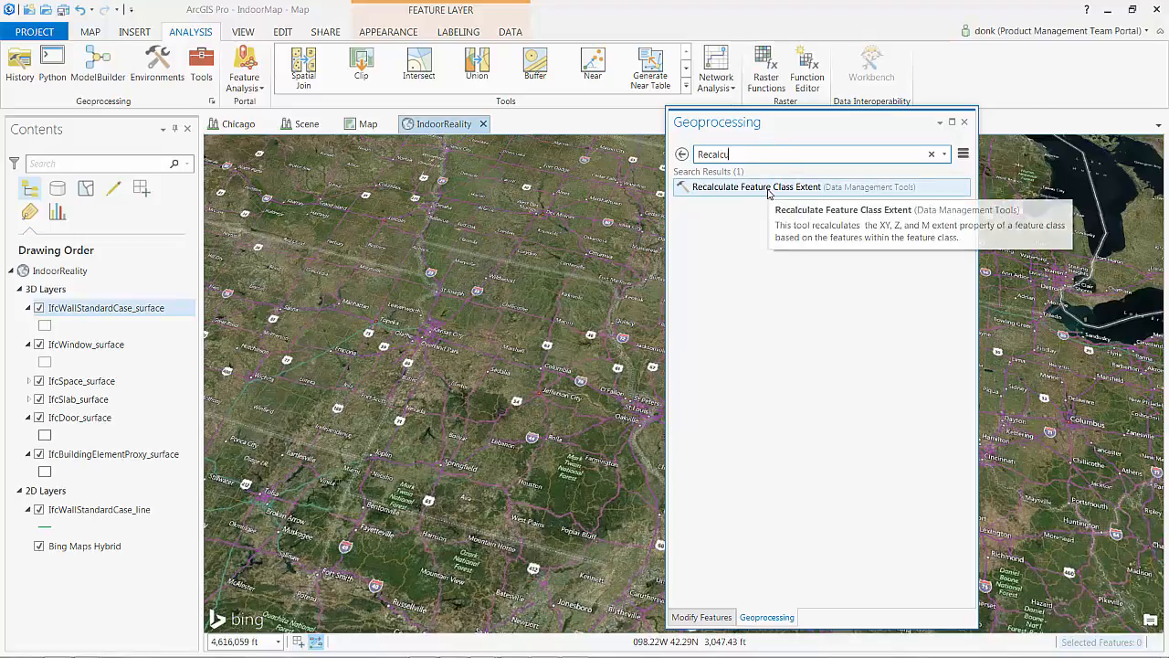
{"action": "left_click", "coordinate": [781, 187]}
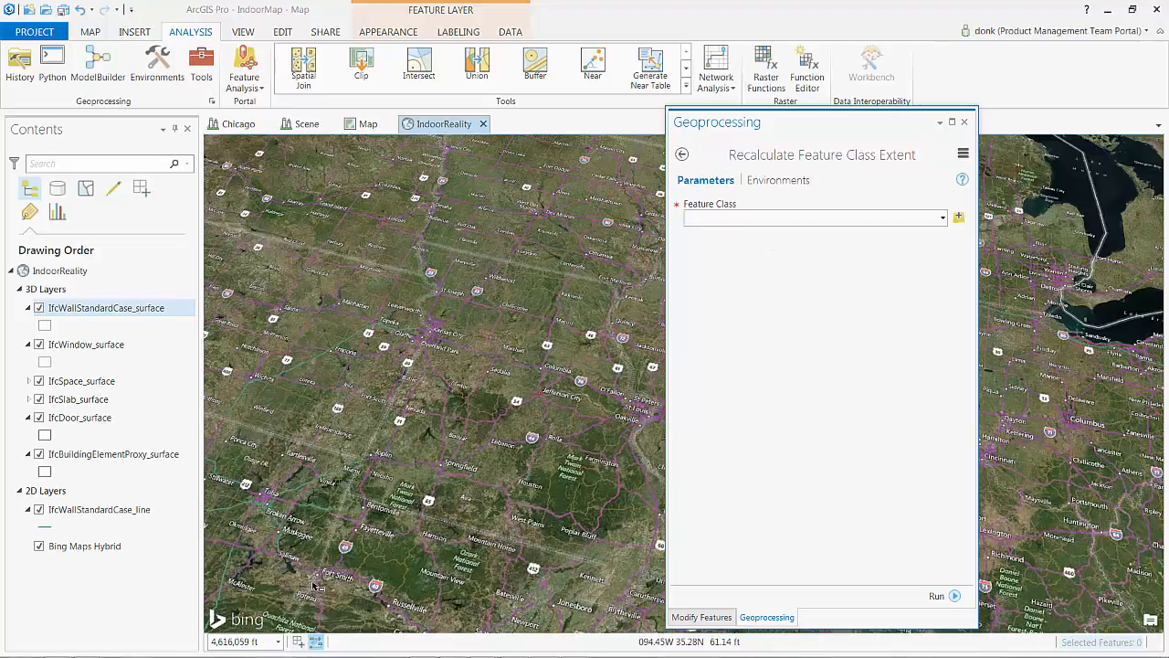
- Recalculate the feature class extent of the IfcWindow_surface layer, then close the Geoprocessing and Modify Features tools
{"action": "left_click", "coordinate": [103, 309]}
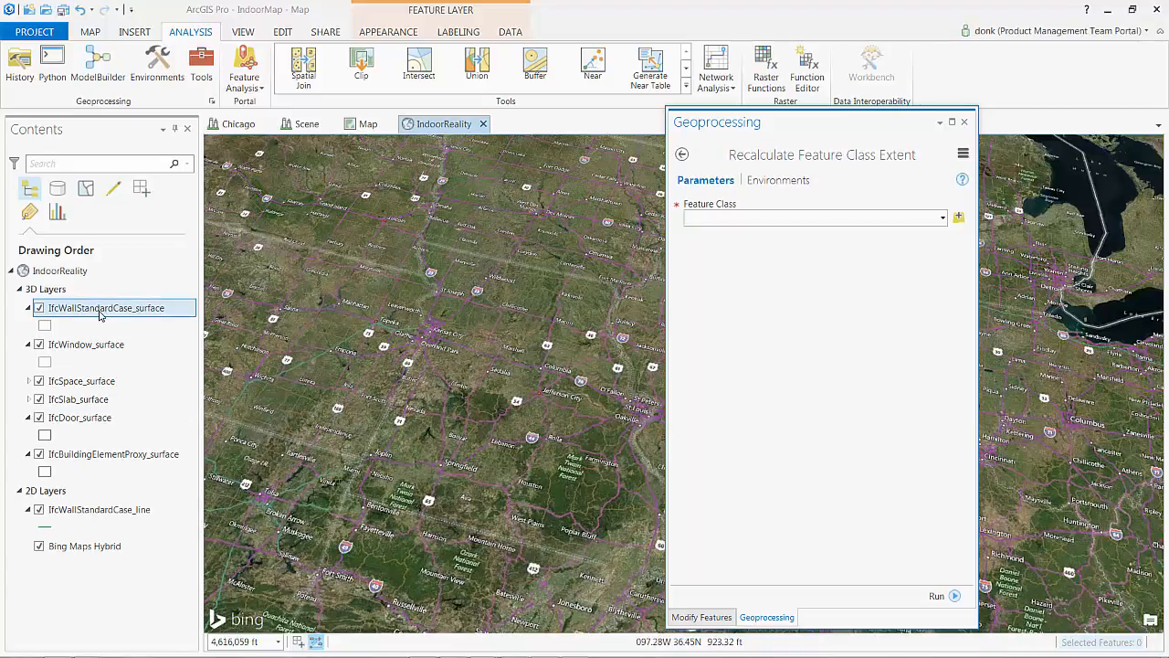
{"action": "left_click_drag", "start_coordinate": [100, 344], "coordinate": [713, 225]}
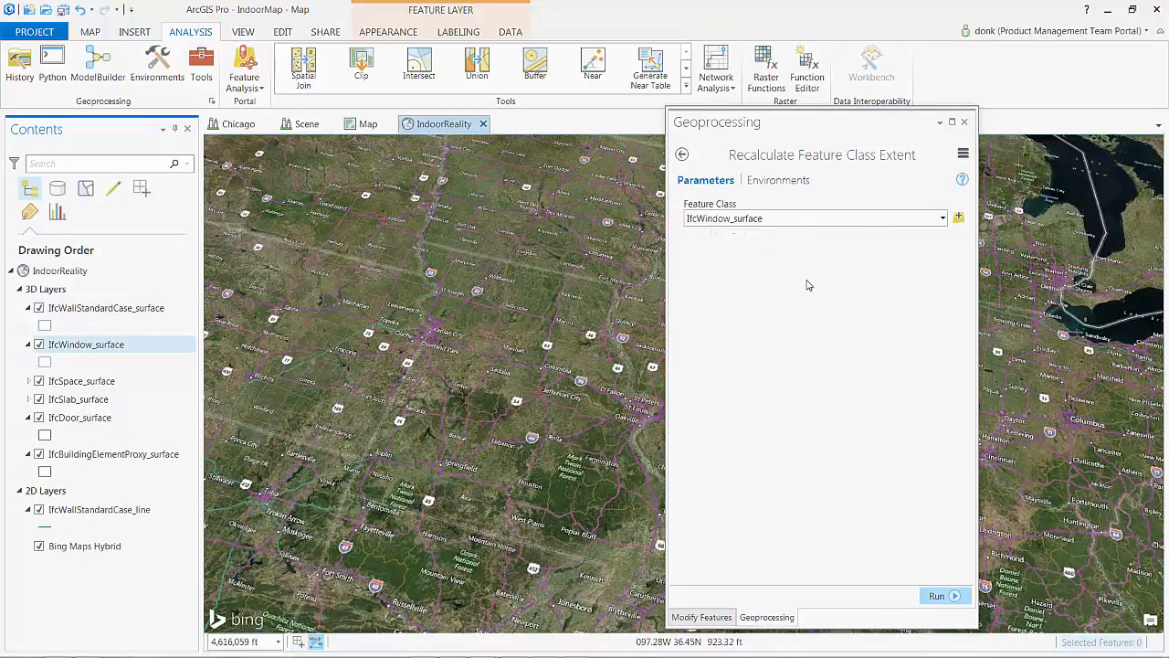
{"action": "left_click", "coordinate": [940, 598]}
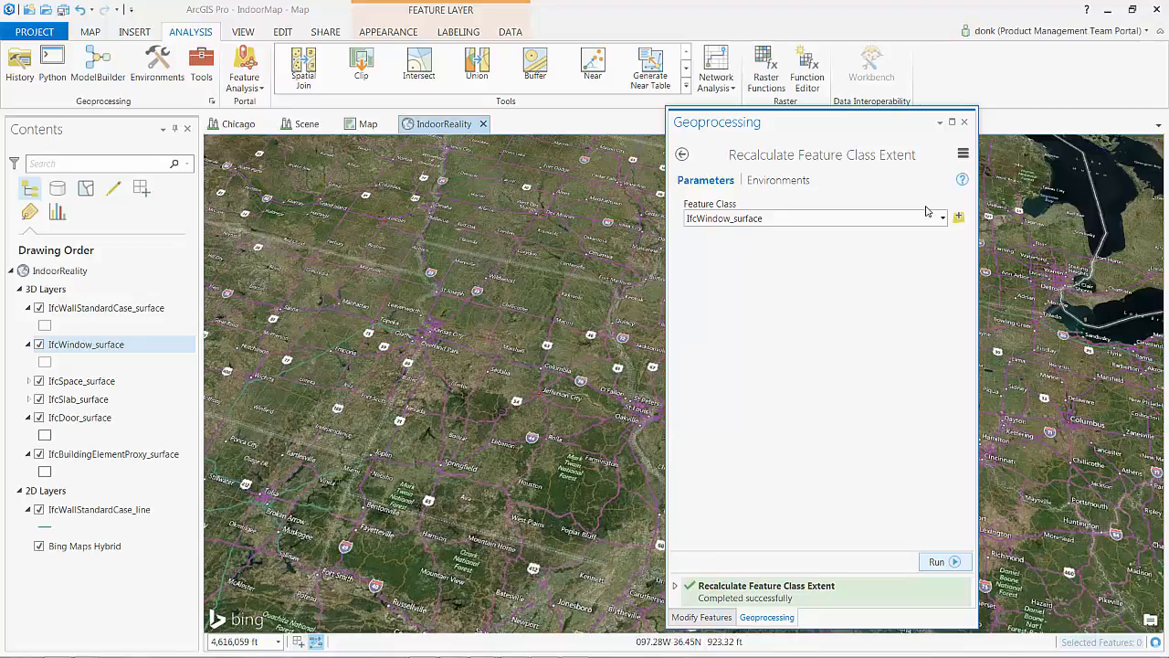
{"action": "left_click", "coordinate": [964, 121]}
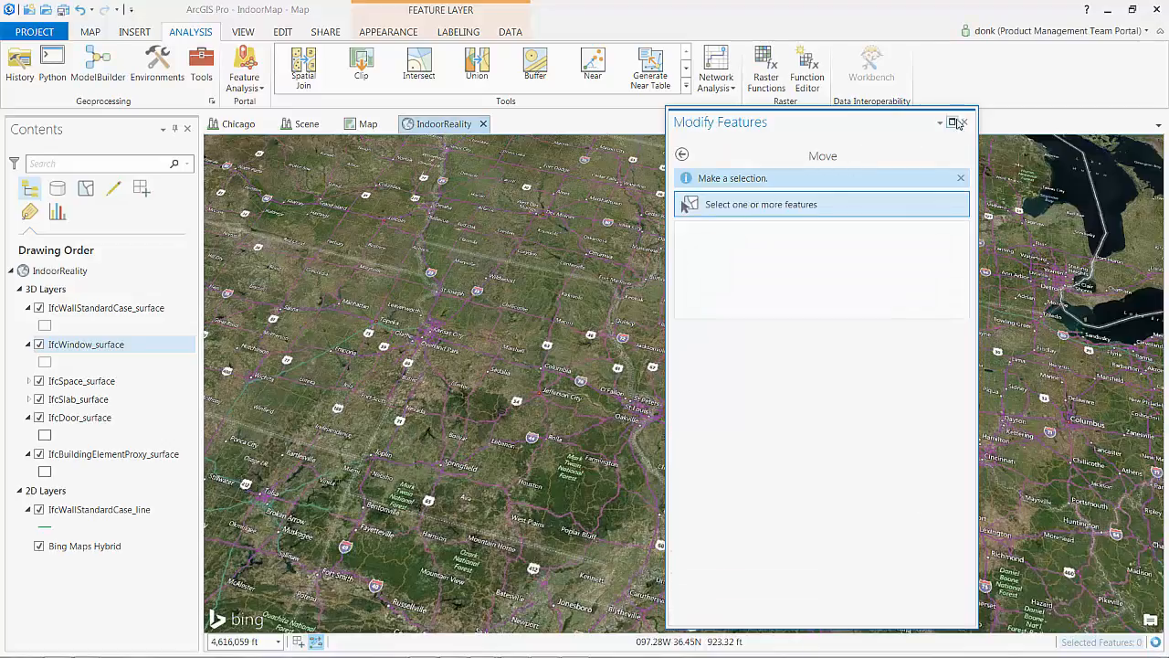
{"action": "left_click", "coordinate": [964, 122]}
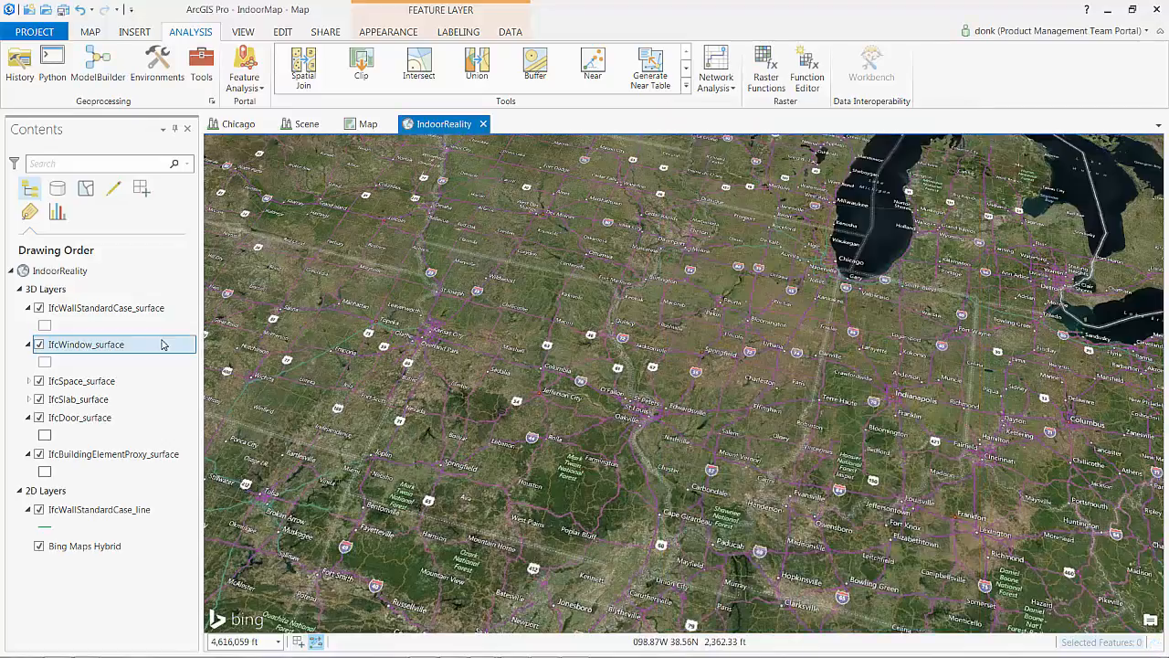
- Zoom to the IfcWindow_surface layer and tilt the scene to view the building's facade from the side
{"action": "right_click", "coordinate": [161, 343]}
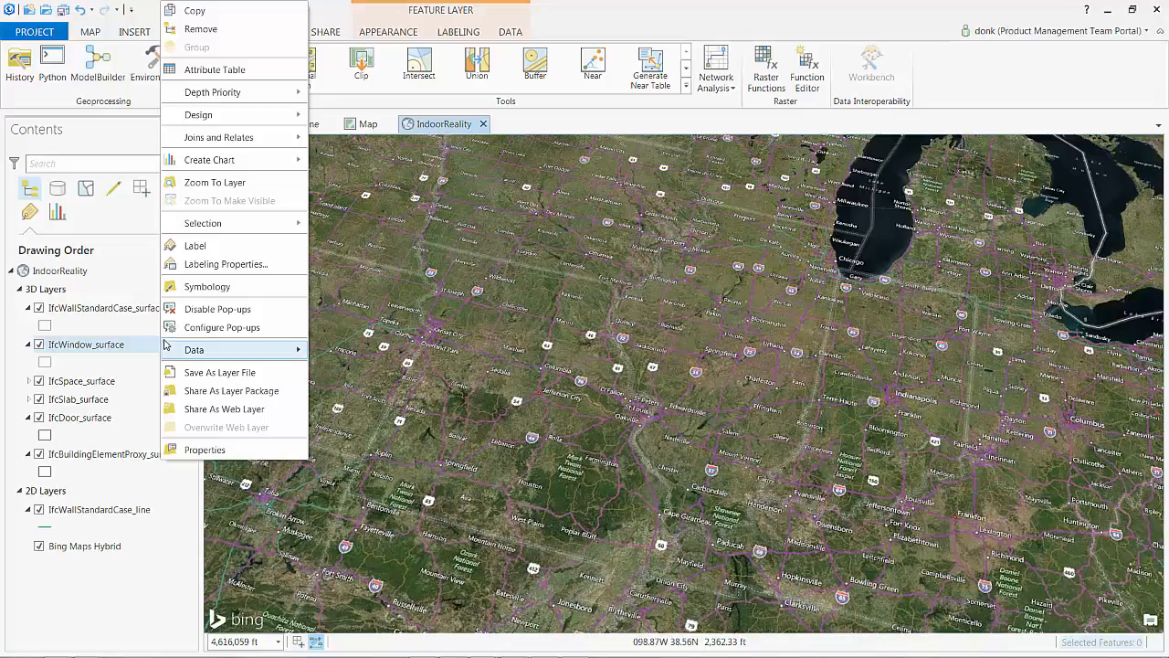
{"action": "left_click", "coordinate": [232, 183]}
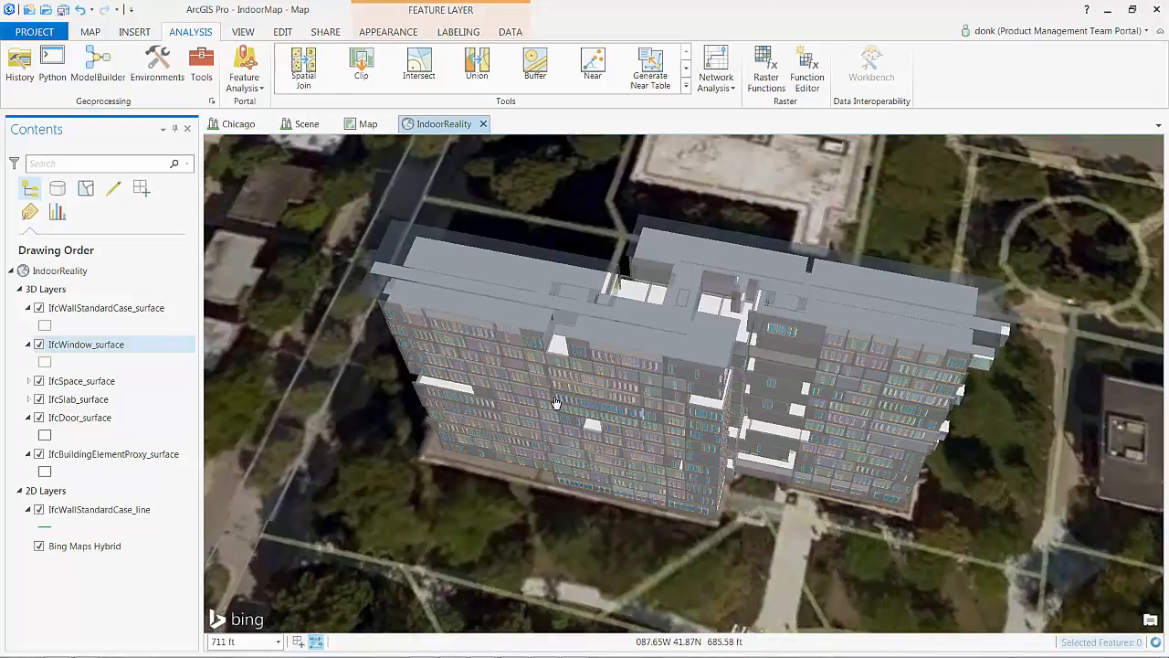
{"action": "middle_click_drag", "start_coordinate": [556, 402], "coordinate": [557, 234]}
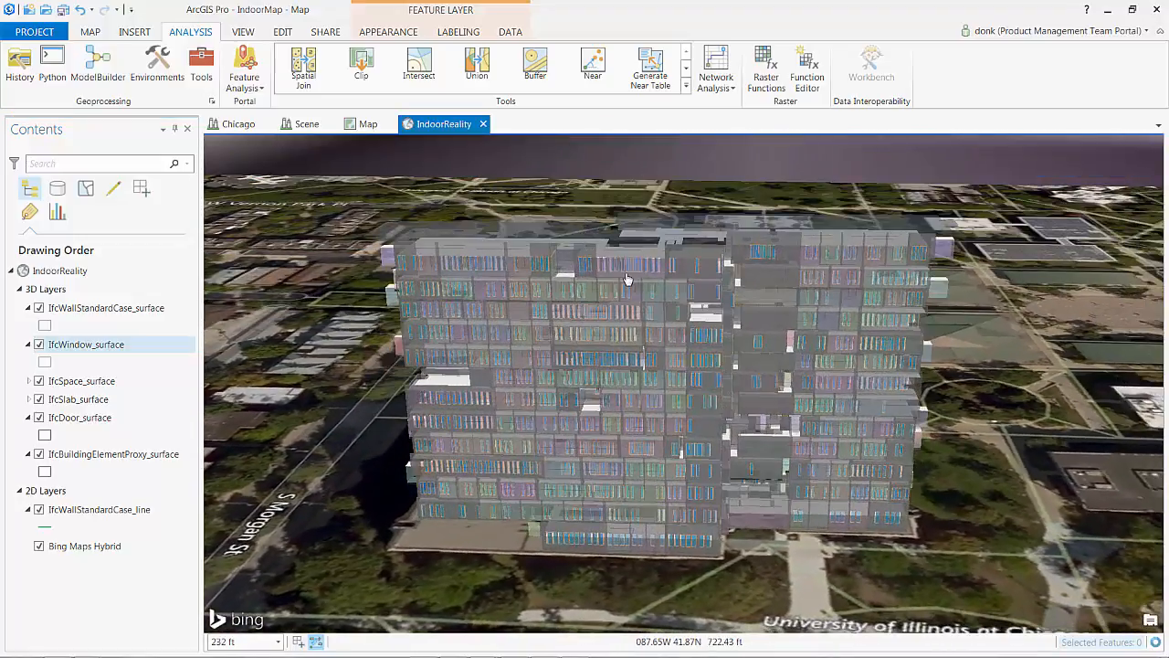